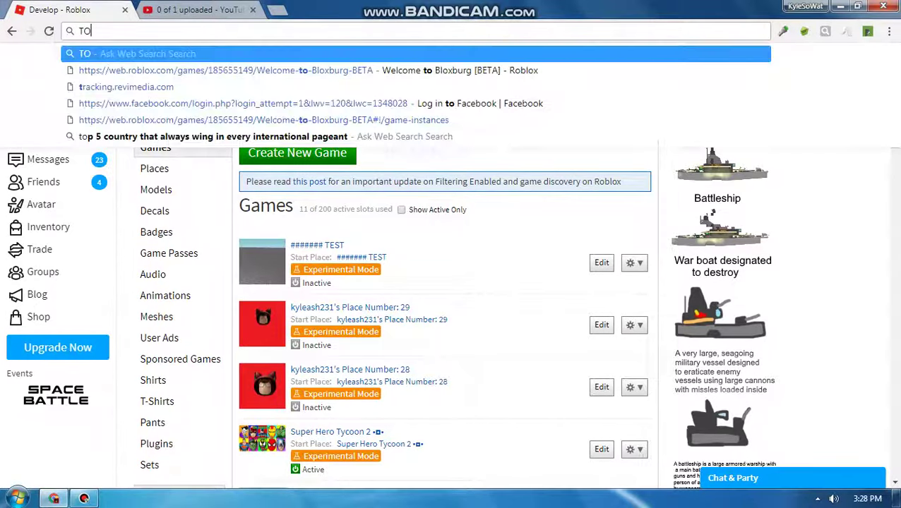
type("M ")
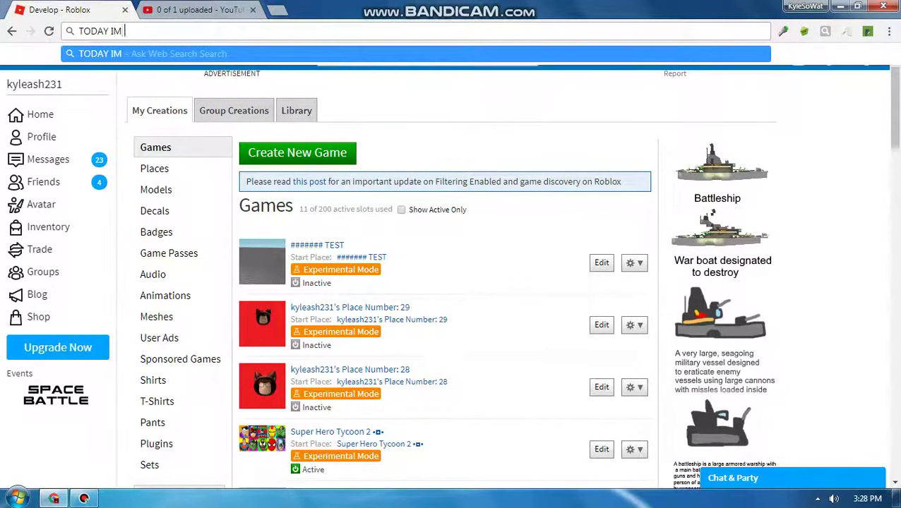
type("GNNNA ")
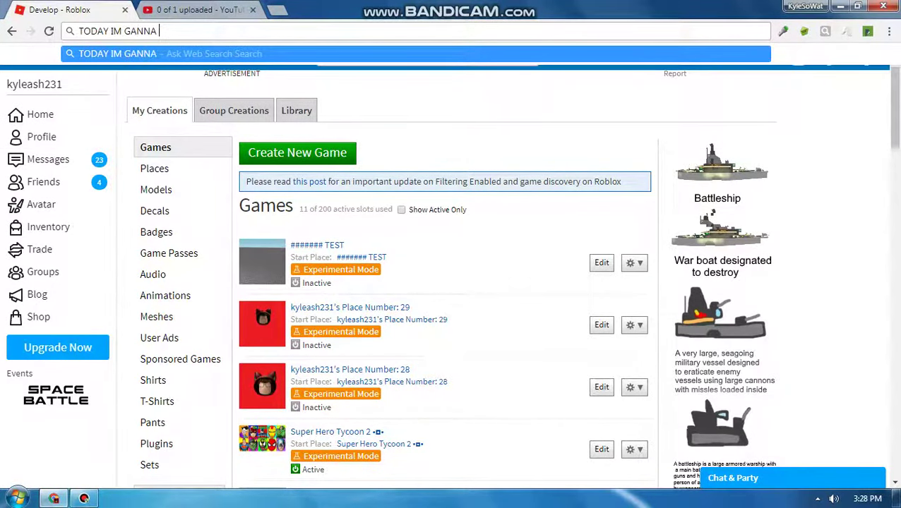
type("SHOW YOU ")
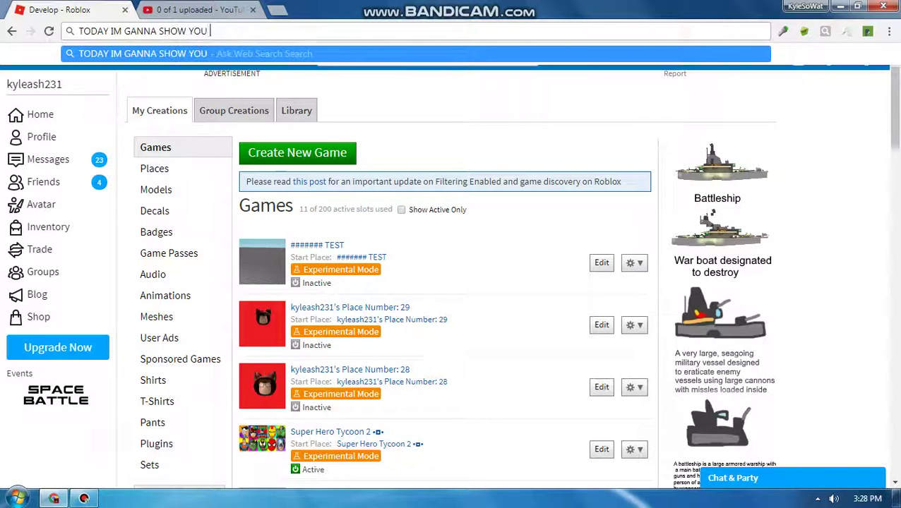
type("HOQ")
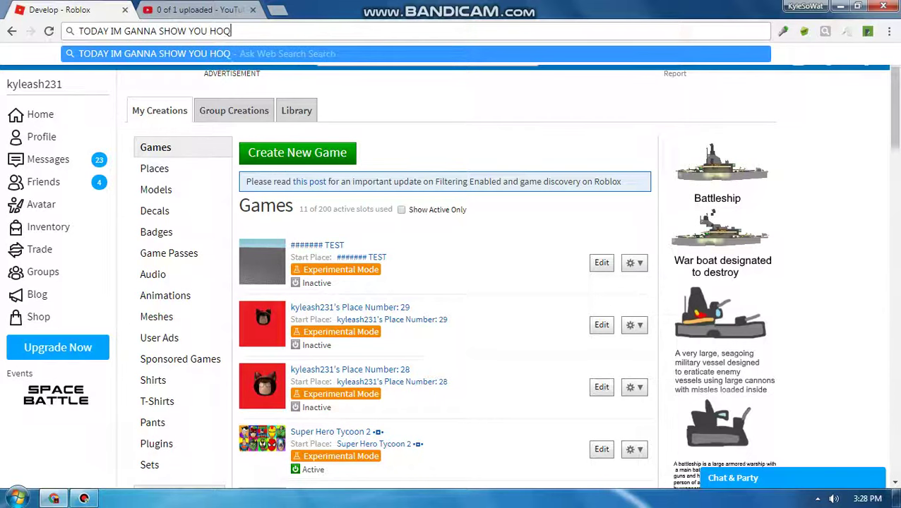
key("BackSpace")
type("W T")
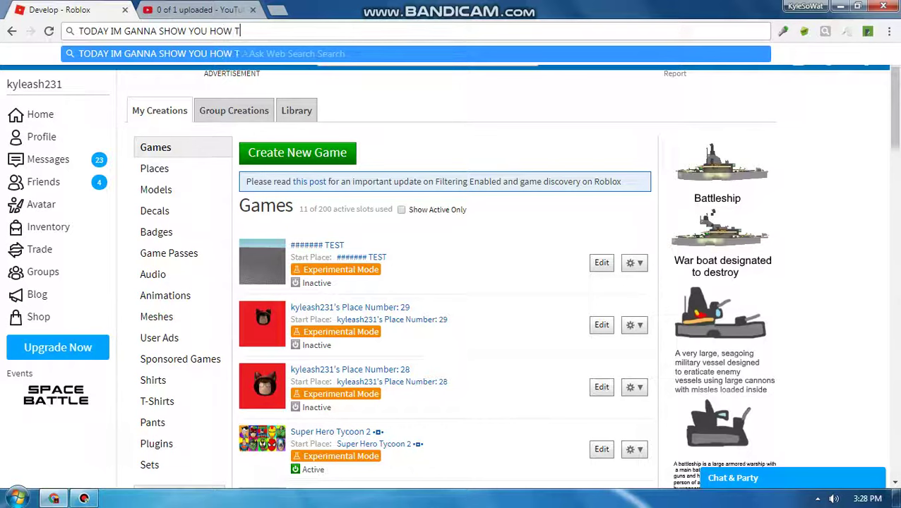
type("O MAKE")
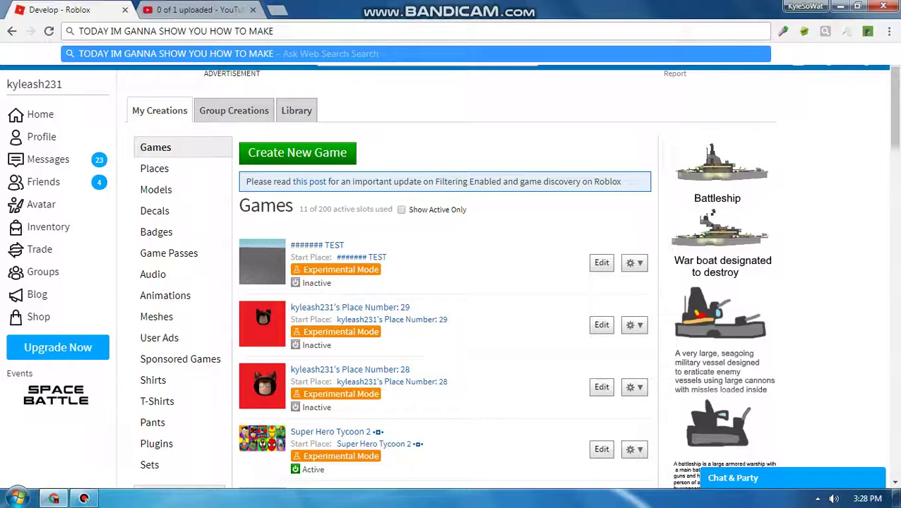
type(" VIP DO")
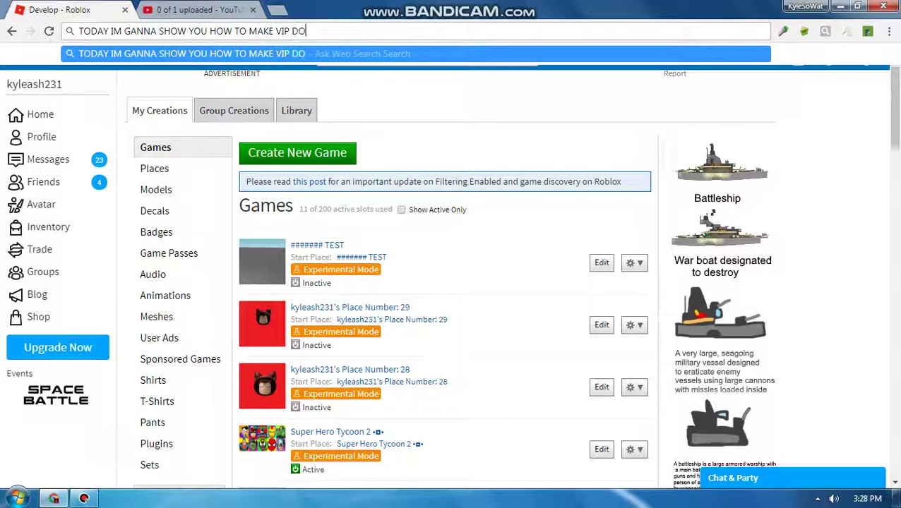
type("OR!")
key("BackSpace")
key("BackSpace")
key("BackSpace")
key("BackSpace")
key("BackSpace")
key("BackSpace")
key("BackSpace")
key("BackSpace")
key("BackSpace")
key("BackSpace")
key("BackSpace")
key("BackSpace")
key("BackSpace")
key("BackSpace")
key("BackSpace")
key("BackSpace")
key("BackSpace")
key("BackSpace")
key("BackSpace")
key("BackSpace")
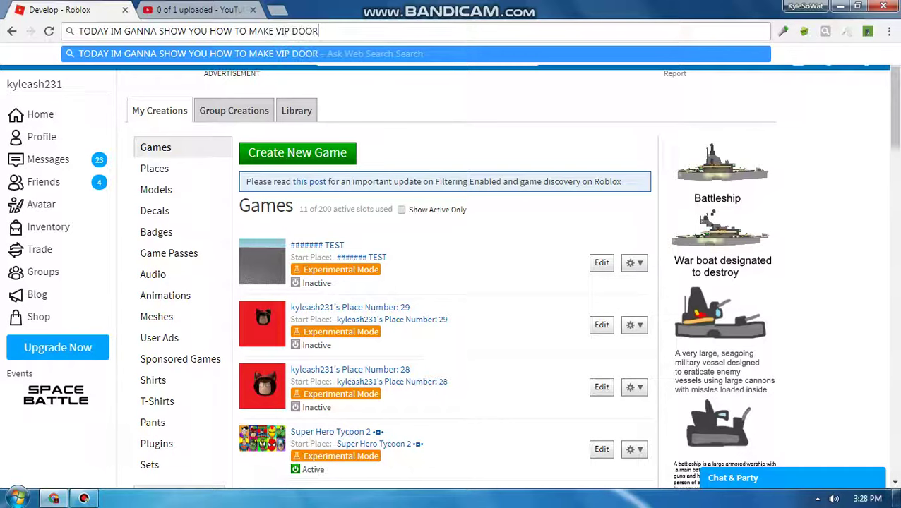
key("BackSpace")
key("BackSpace")
key("BackSpace")
key("BackSpace")
key("BackSpace")
key("BackSpace")
key("BackSpace")
key("BackSpace")
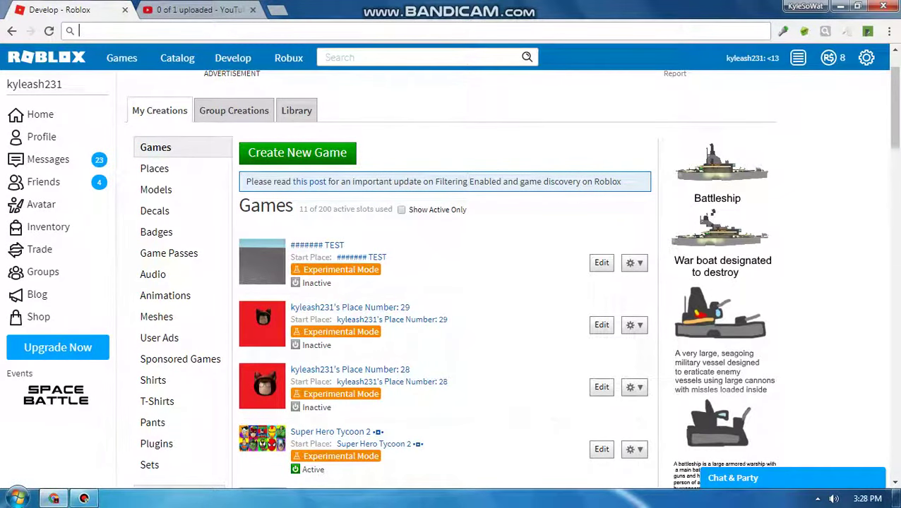
type("FIR")
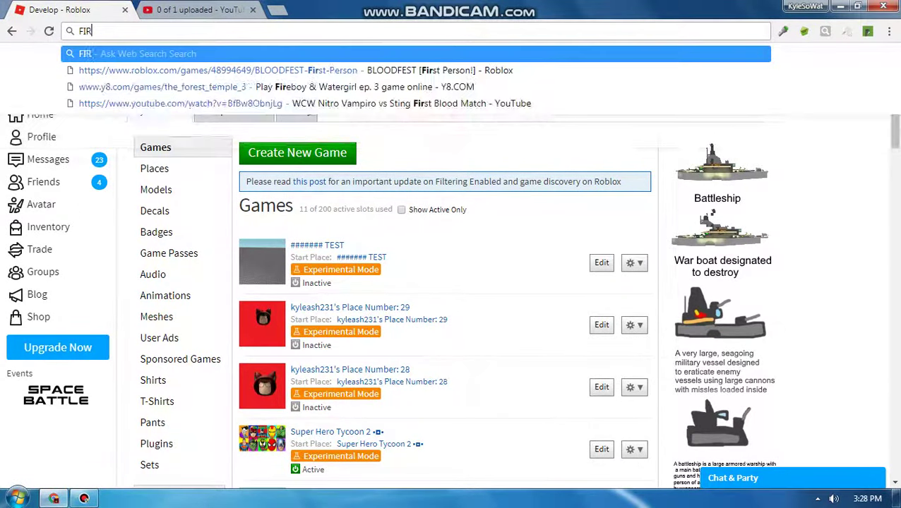
type("ST ")
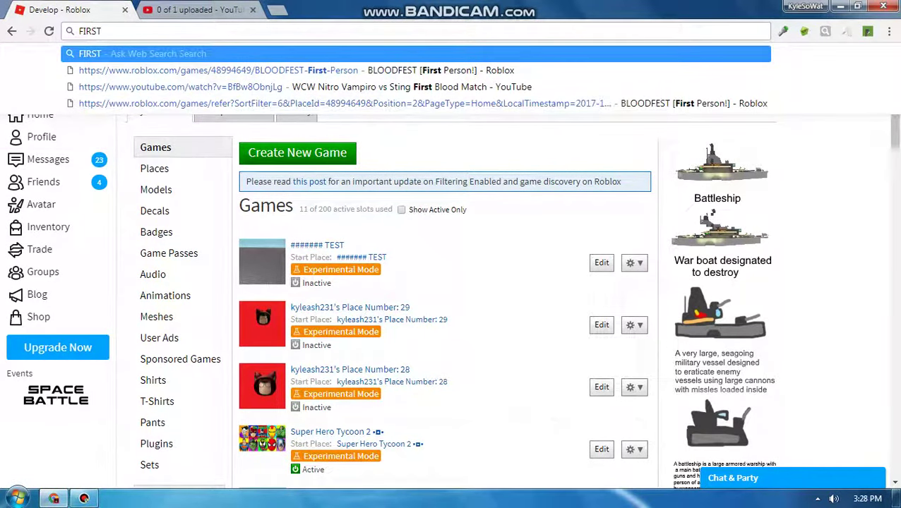
type("#")
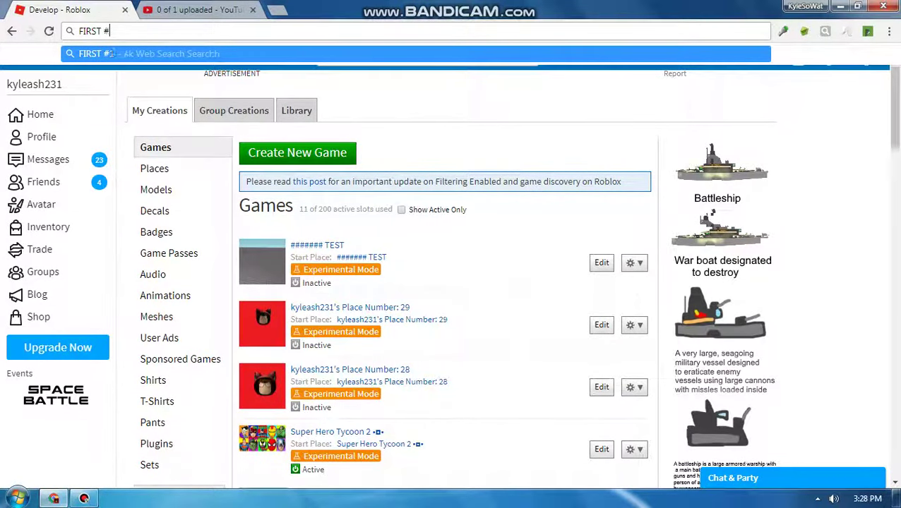
key("BackSpace")
key("BackSpace")
key("BackSpace")
key("BackSpace")
key("BackSpace")
key("BackSpace")
key("BackSpace")
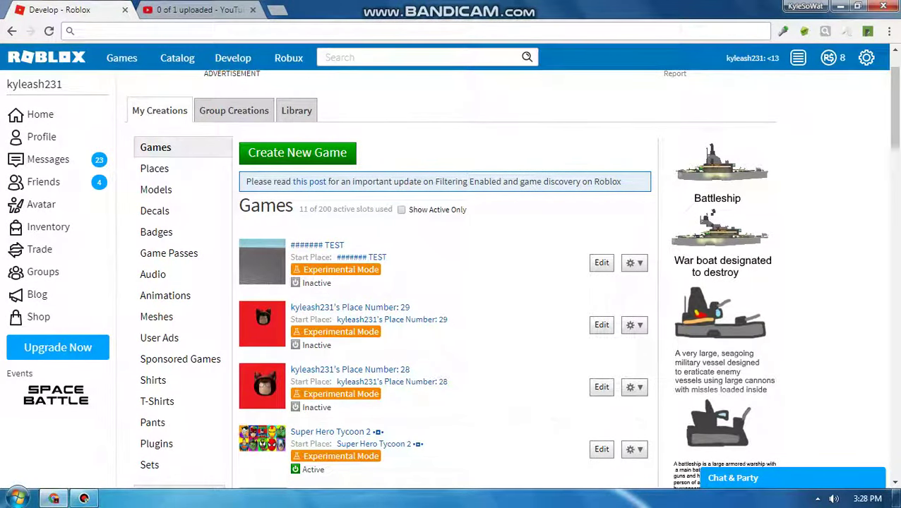
- Open the Create Game Pass page for the ####### TEST game in a new browser tab
left_click(633, 262)
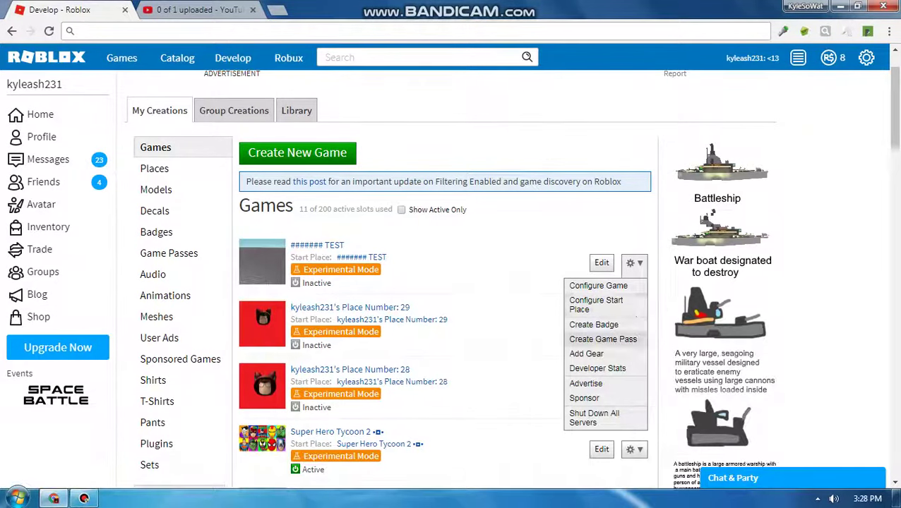
right_click(602, 339)
left_click(748, 352)
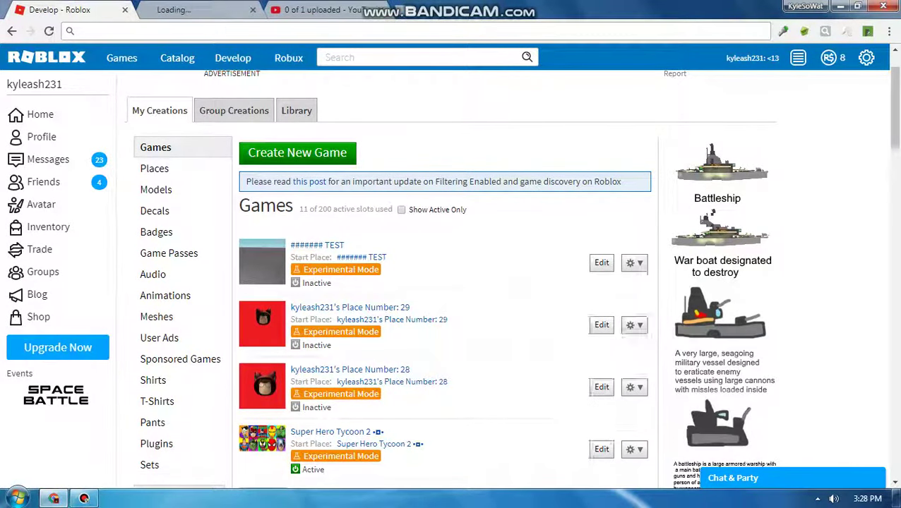
- Launch Place Number: 28 for editing in Roblox Studio and dismiss the download and install prompt
left_click(600, 387)
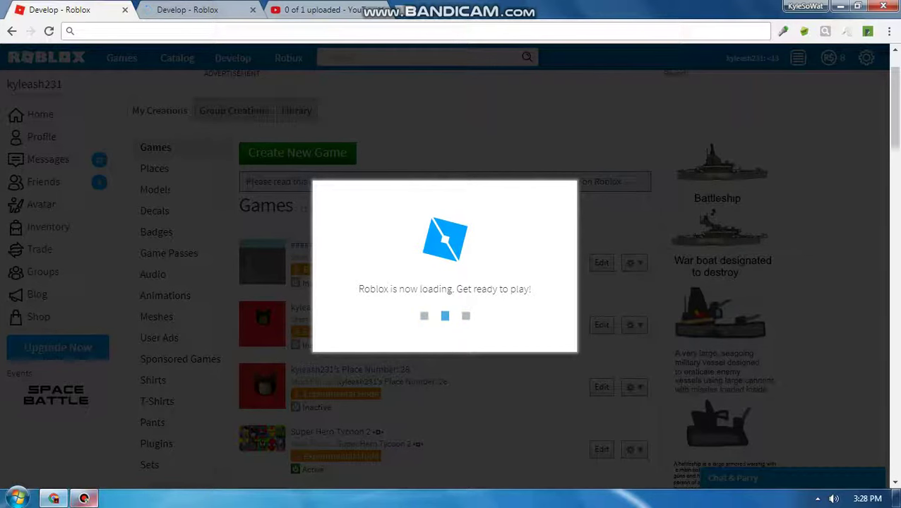
left_click(84, 499)
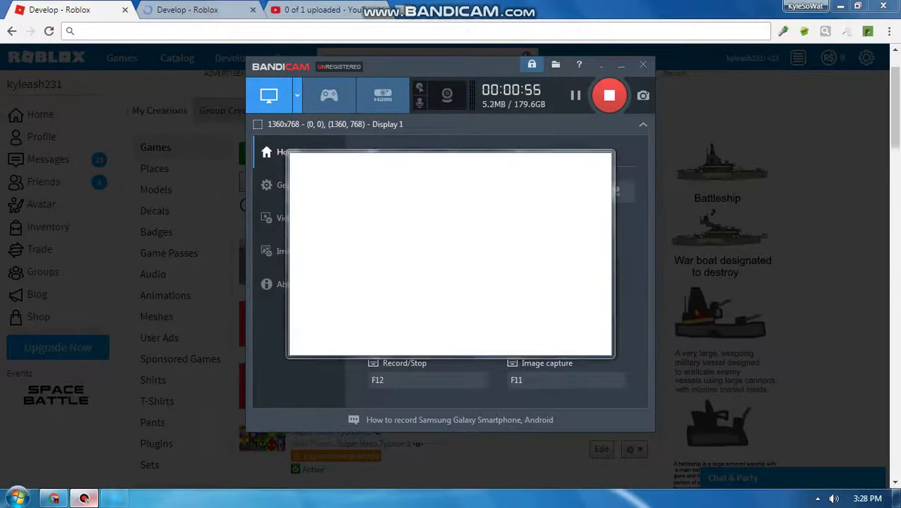
left_click(84, 499)
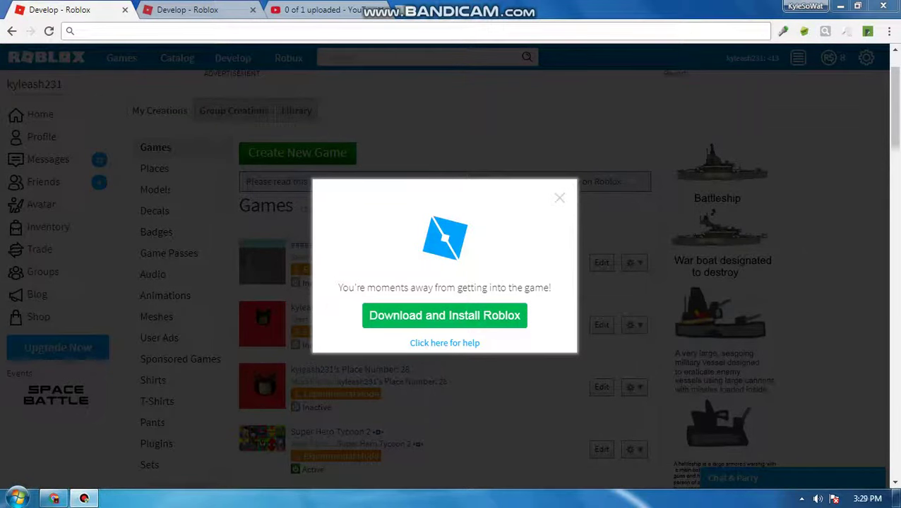
left_click(559, 198)
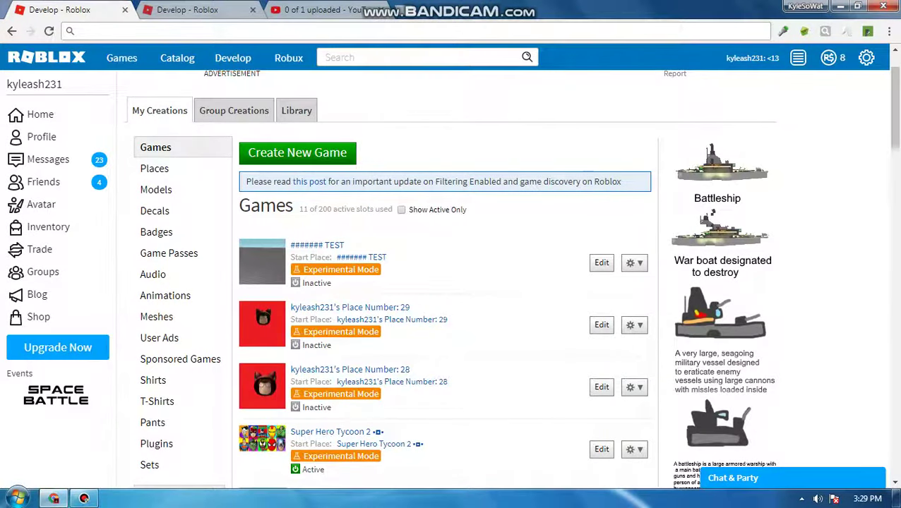
- Switch to the Create a Game Pass form and start choosing an image file for the pass
left_click(186, 10)
scroll(450, 275, "down", 1)
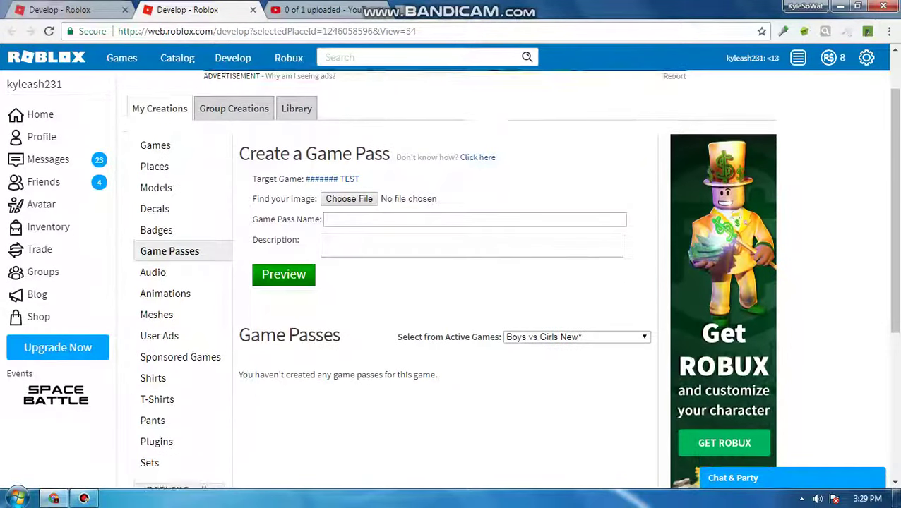
left_click(349, 195)
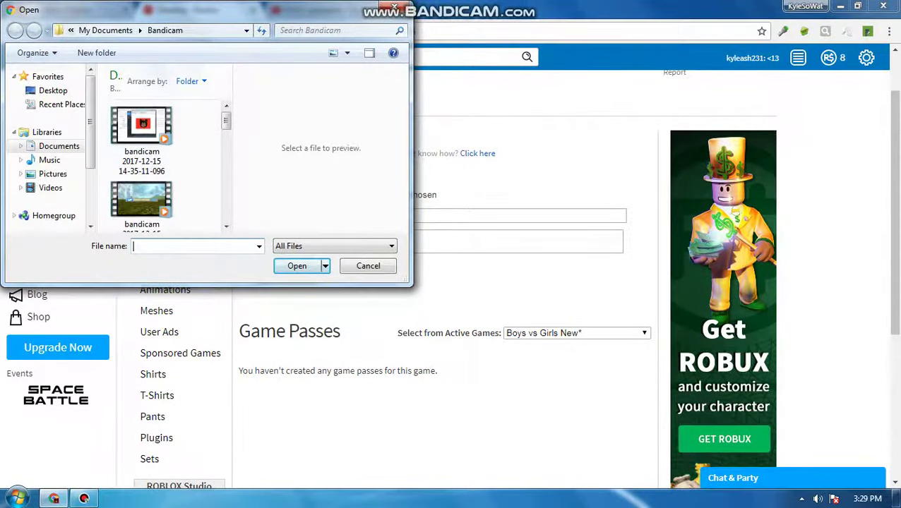
type("SELE")
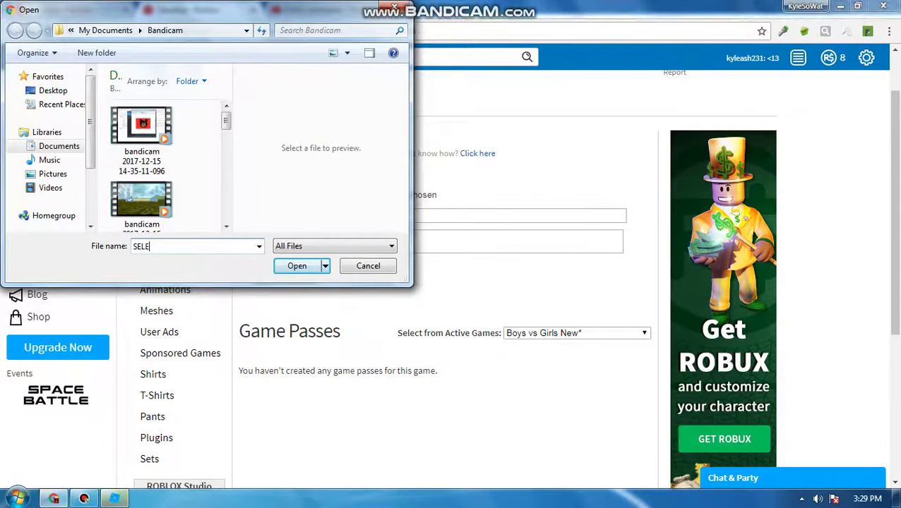
type("CT AN")
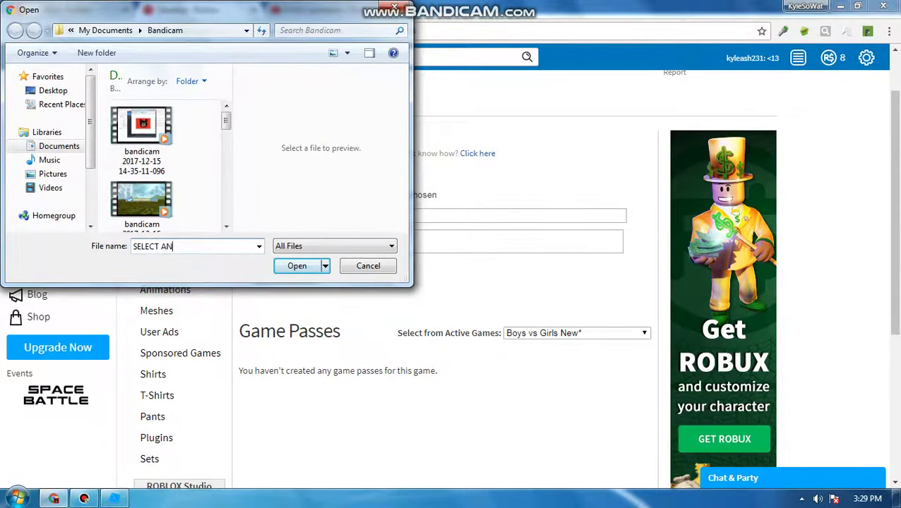
type("Y FOR YOUR")
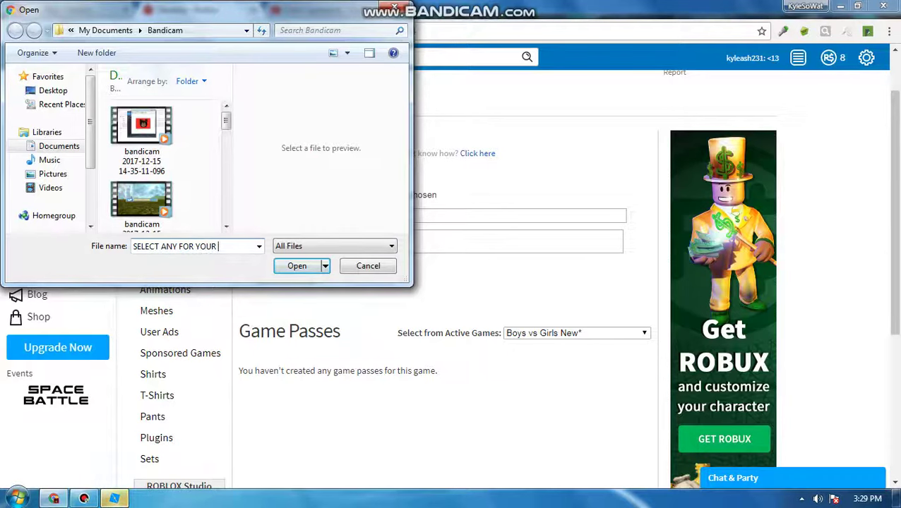
type(" VIP")
key("BackSpace")
key("BackSpace")
key("BackSpace")
key("BackSpace")
key("BackSpace")
key("BackSpace")
key("BackSpace")
key("BackSpace")
key("BackSpace")
key("BackSpace")
key("BackSpace")
key("BackSpace")
key("BackSpace")
key("BackSpace")
key("BackSpace")
key("BackSpace")
key("BackSpace")
key("BackSpace")
key("BackSpace")
key("BackSpace")
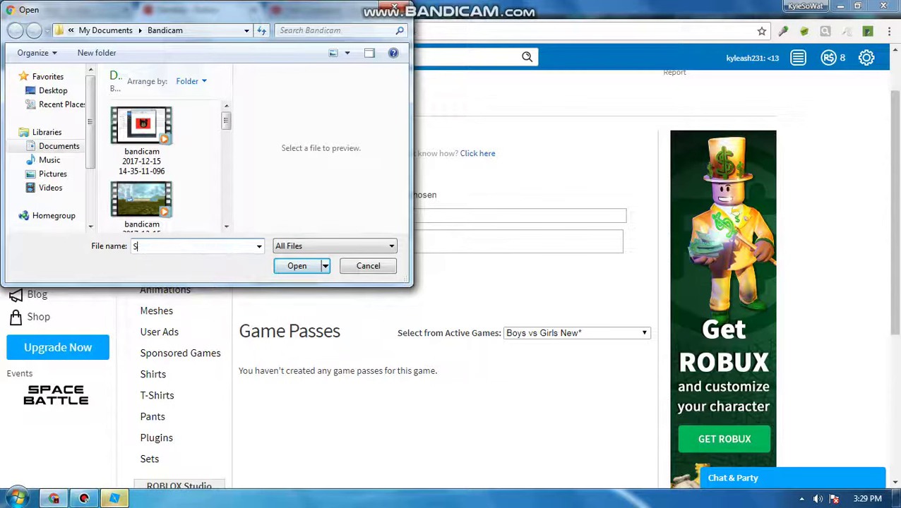
type("ICON")
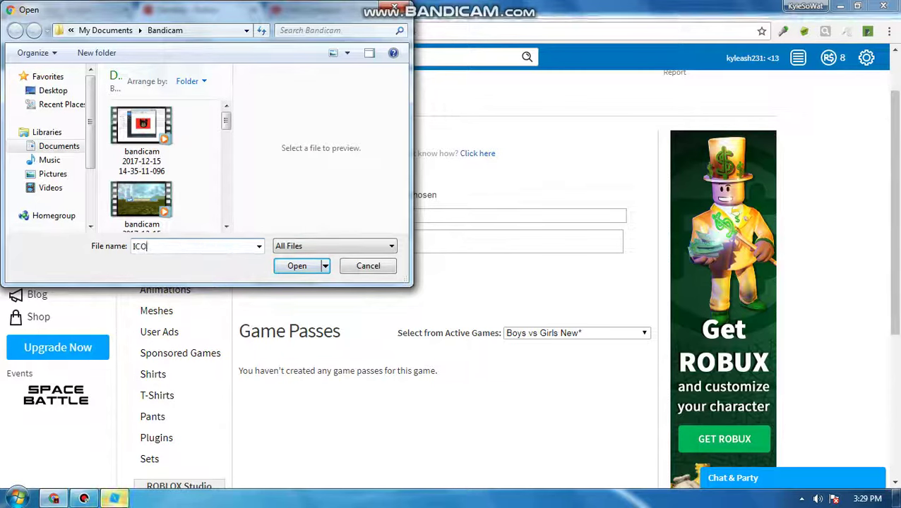
key("BackSpace")
key("BackSpace")
key("BackSpace")
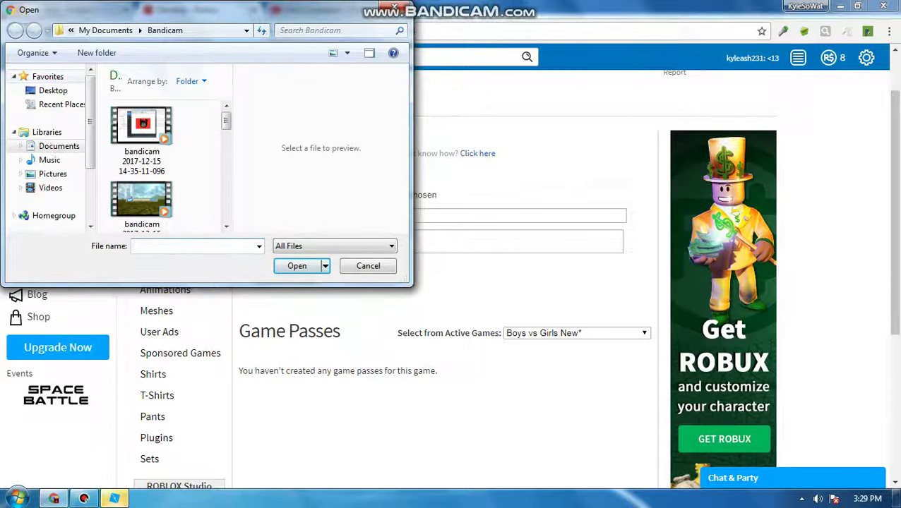
- Try to open Recent Places from the Favorites folder while choosing the game pass image
left_click(47, 77)
left_click(53, 90)
left_click(47, 76)
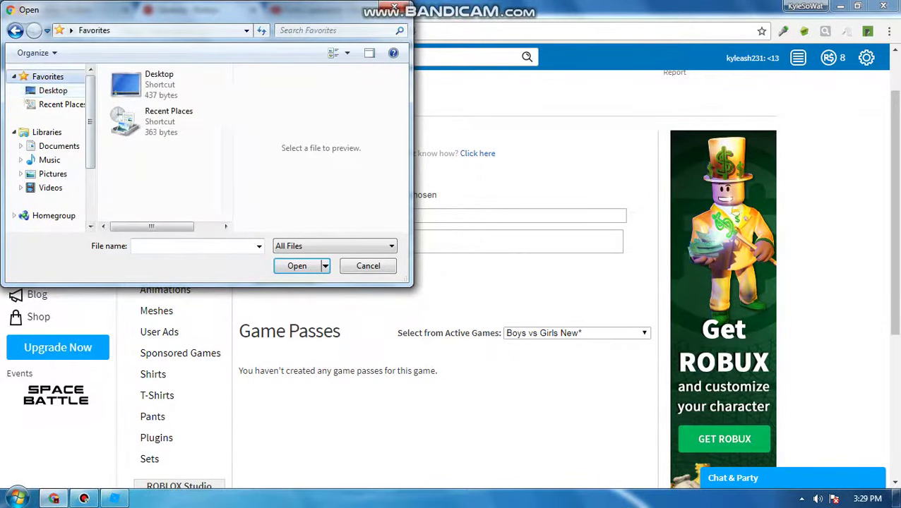
double_click(169, 117)
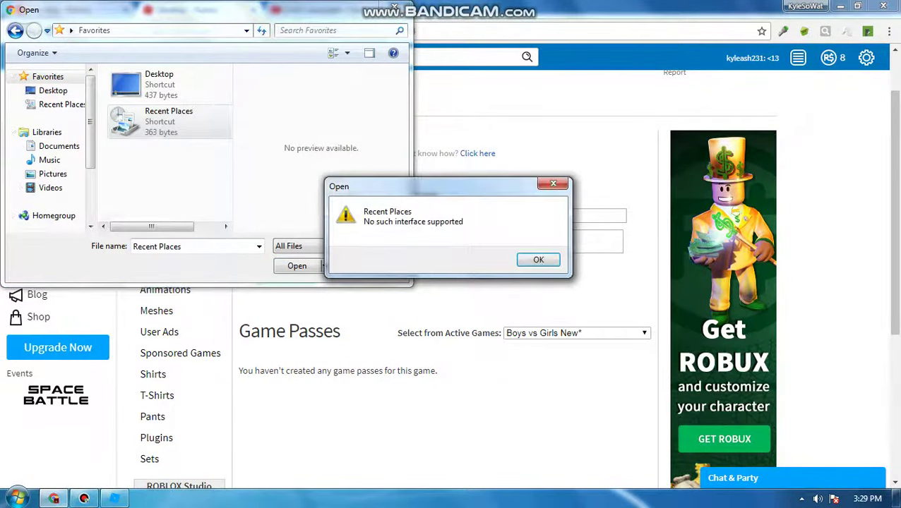
left_click(538, 260)
- Look through the Desktop folder for an image suitable as the game pass icon
double_click(164, 84)
scroll(167, 167, "down", 5)
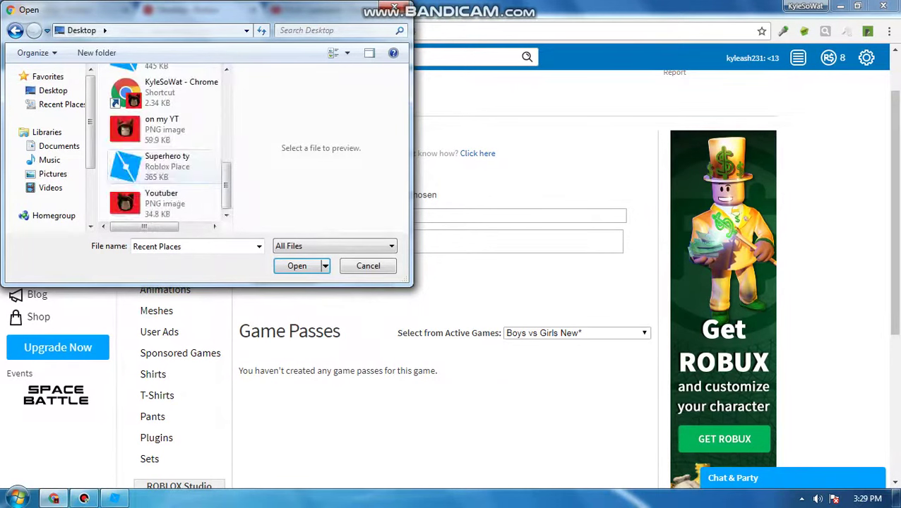
scroll(168, 180, "up", 2)
scroll(168, 148, "up", 3)
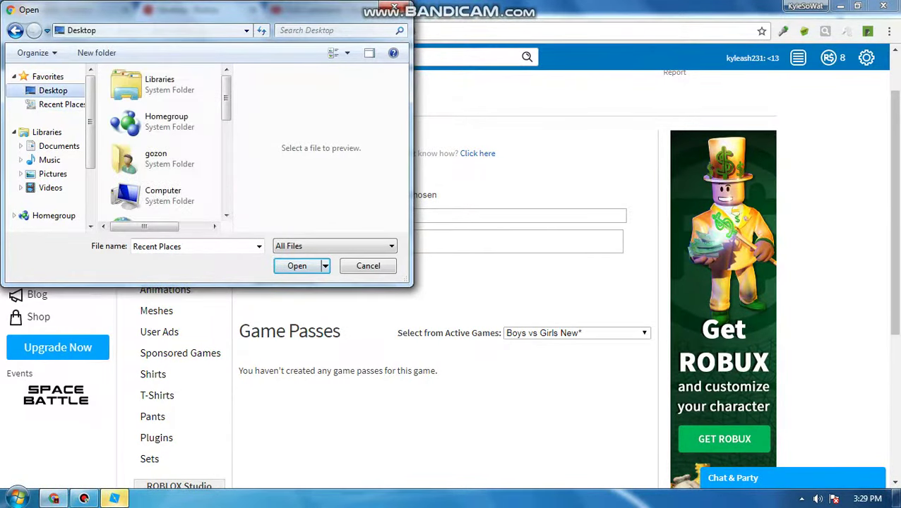
scroll(50, 141, "down", 2)
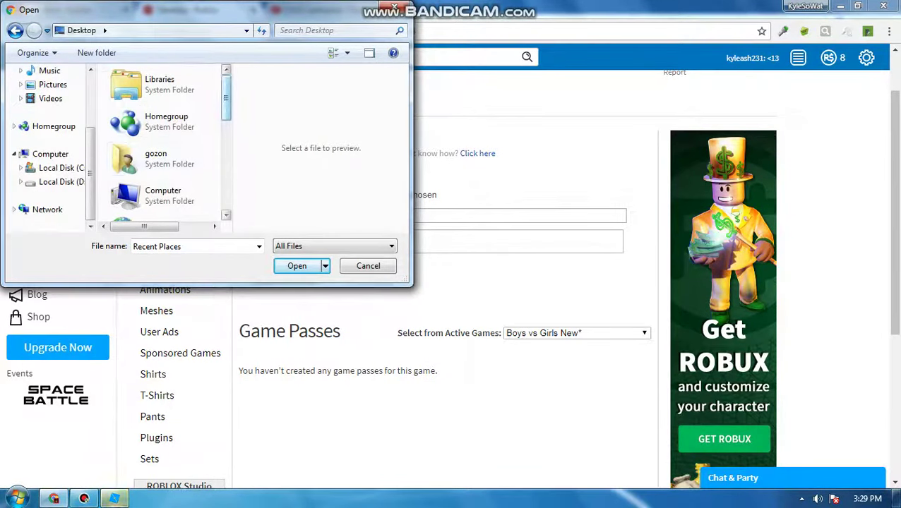
scroll(167, 158, "down", 3)
scroll(167, 159, "up", 3)
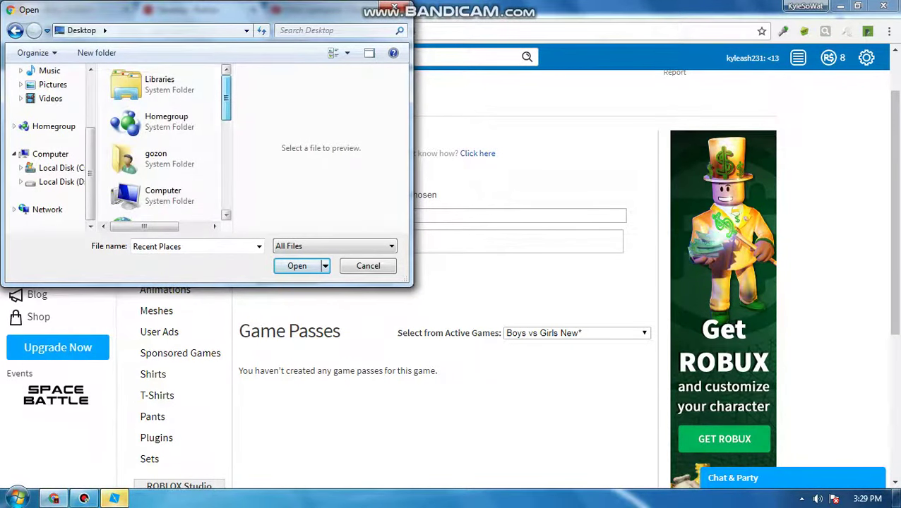
scroll(49, 141, "up", 3)
- Choose RobloxScreenShot20171213_171115793 from the Roblox folder in the Pictures library as the game pass image
left_click(47, 133)
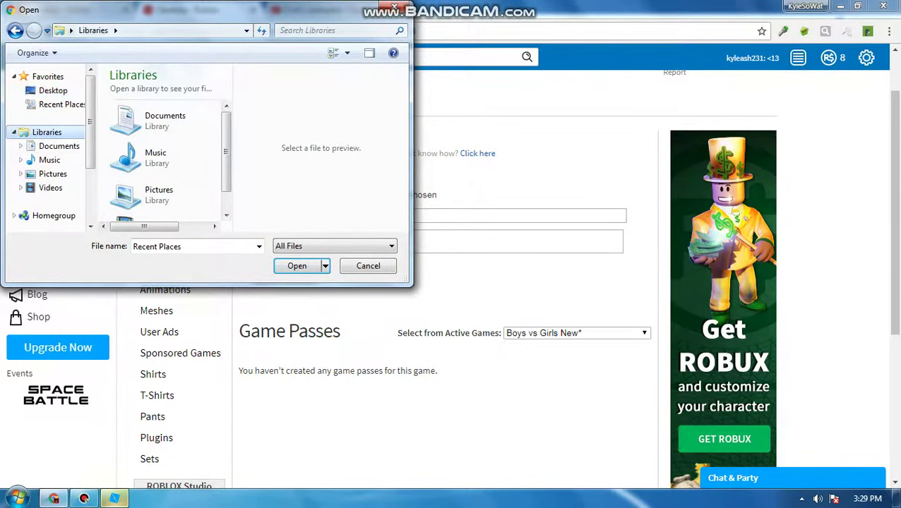
scroll(46, 149, "down", 1)
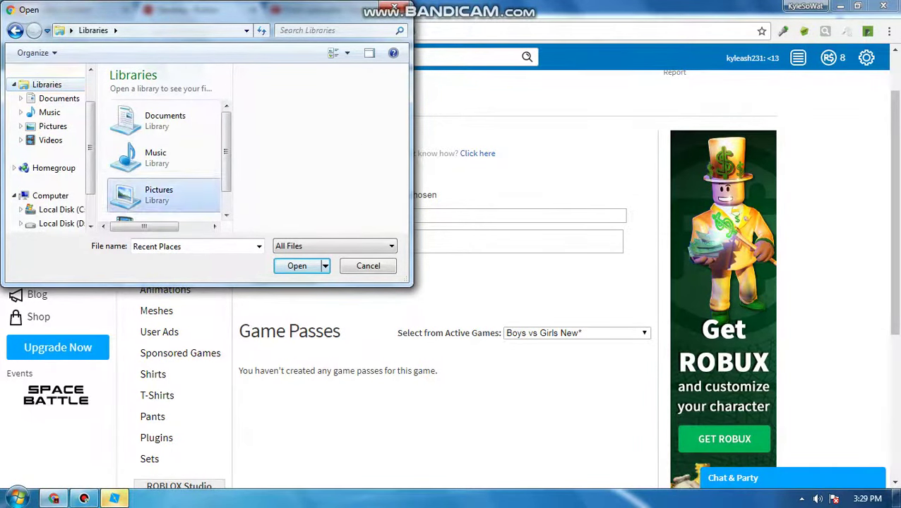
double_click(162, 194)
double_click(132, 125)
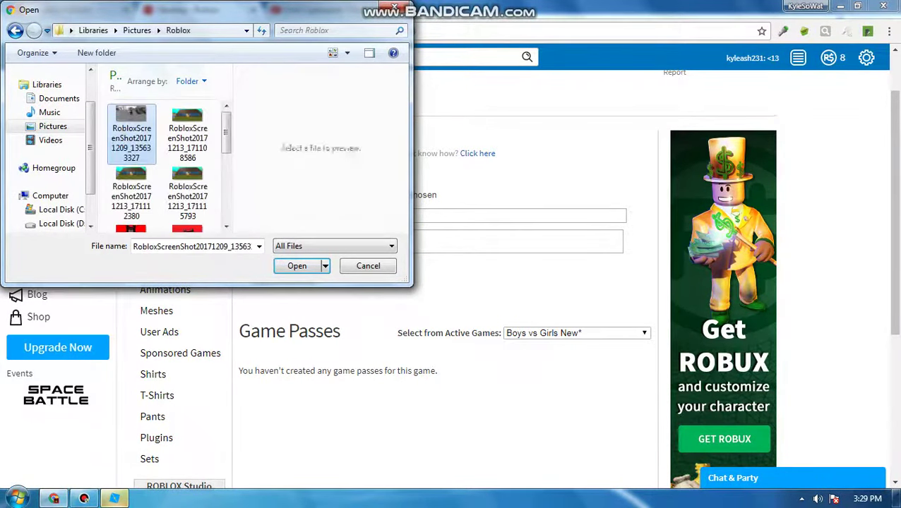
left_click(188, 190)
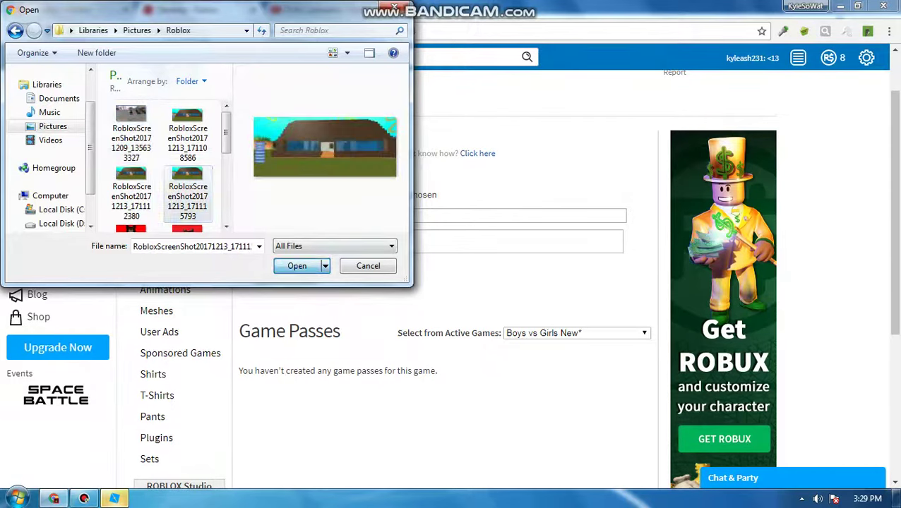
left_click(296, 266)
- Clear the description text and try to preview the game pass under its default screenshot name
left_click(381, 240)
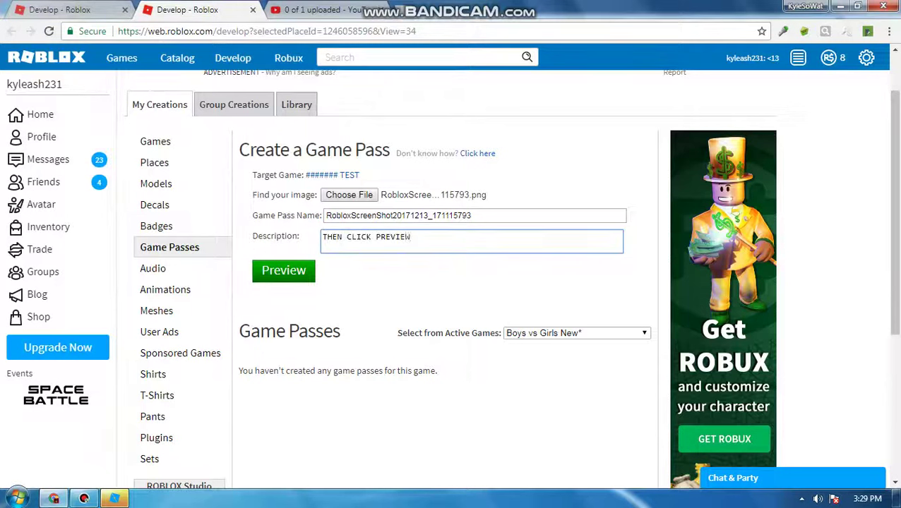
key("BackSpace")
key("BackSpace")
key("BackSpace")
key("BackSpace")
key("BackSpace")
key("BackSpace")
key("BackSpace")
key("BackSpace")
key("BackSpace")
key("BackSpace")
key("BackSpace")
key("BackSpace")
key("BackSpace")
key("BackSpace")
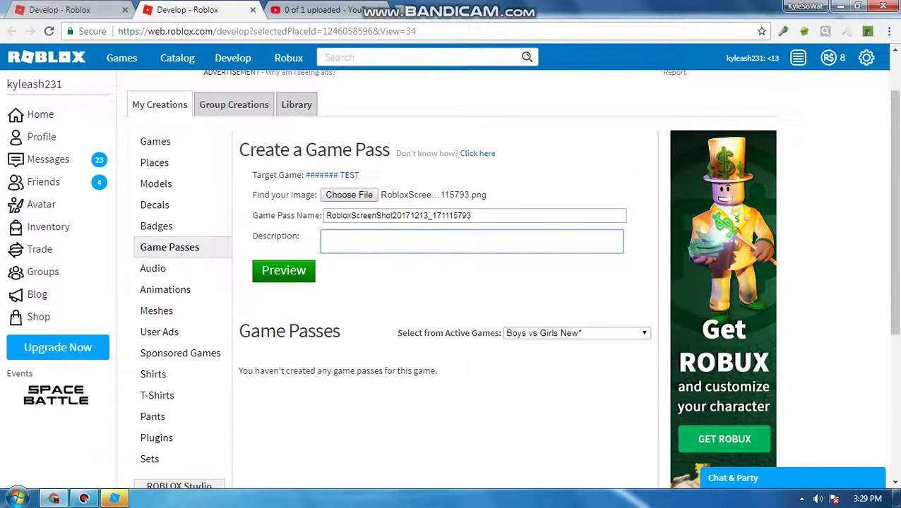
left_click(283, 270)
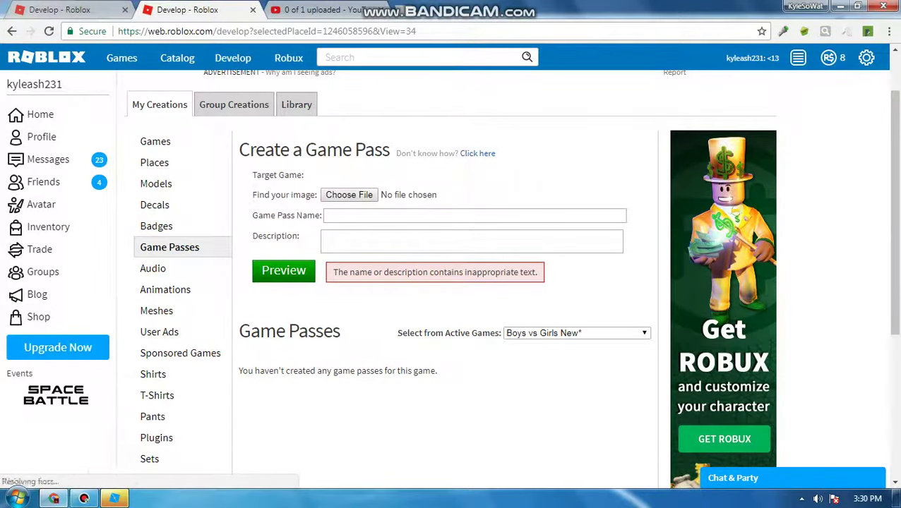
- Choose the RobloxScreenShot20171213_171115793 image again for the emptied game pass form
left_click(472, 241)
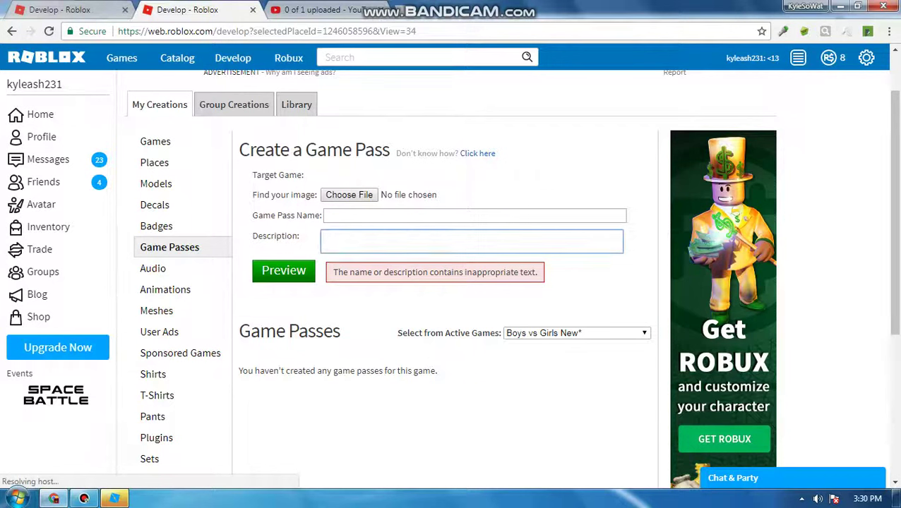
key("BackSpace")
key("BackSpace")
key("BackSpace")
left_click(475, 215)
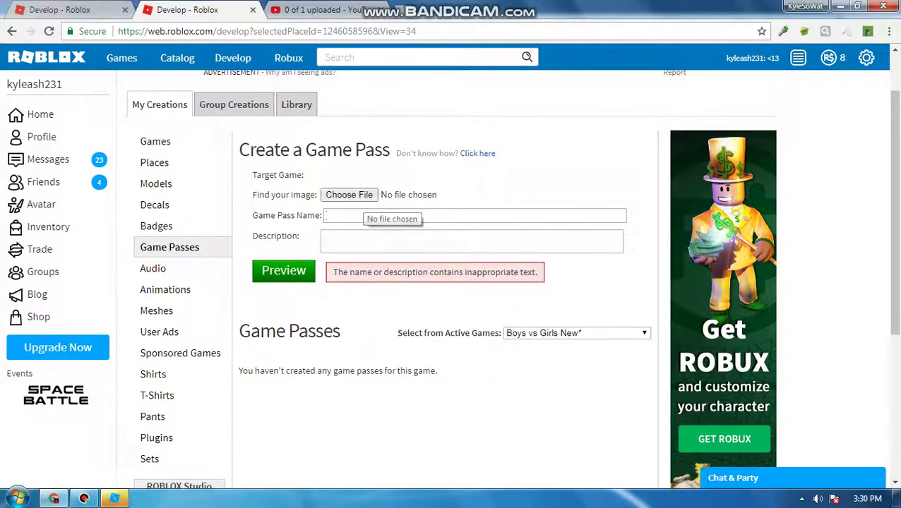
left_click(351, 196)
left_click(187, 194)
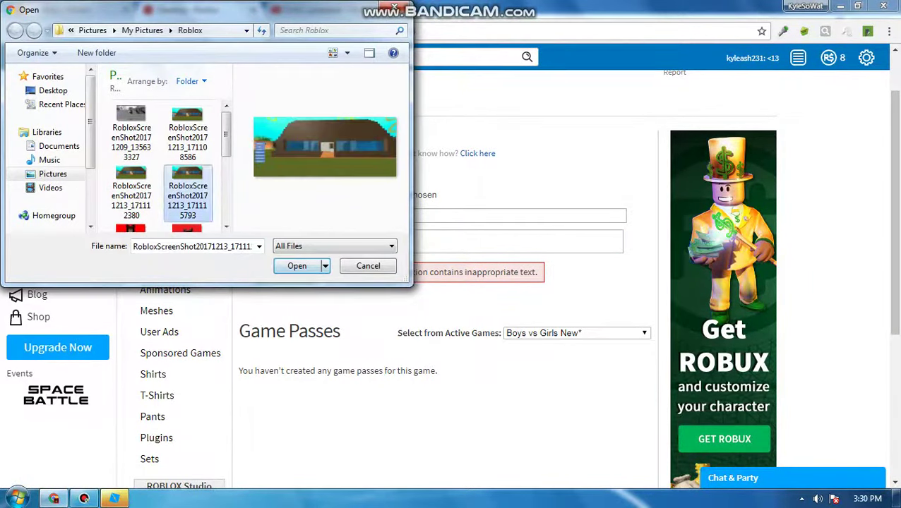
left_click(297, 266)
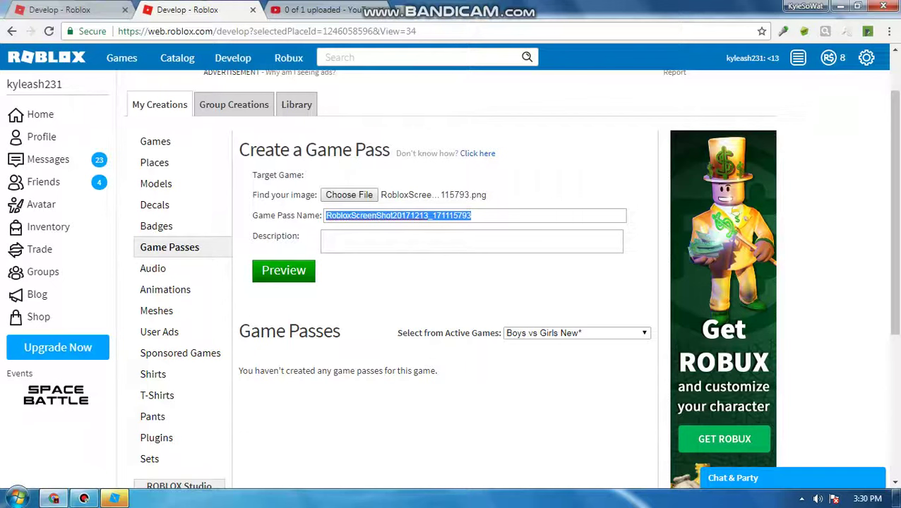
- Name the game pass TEST, describe it as TEST!!, and create it by previewing and verifying the upload
key("BackSpace")
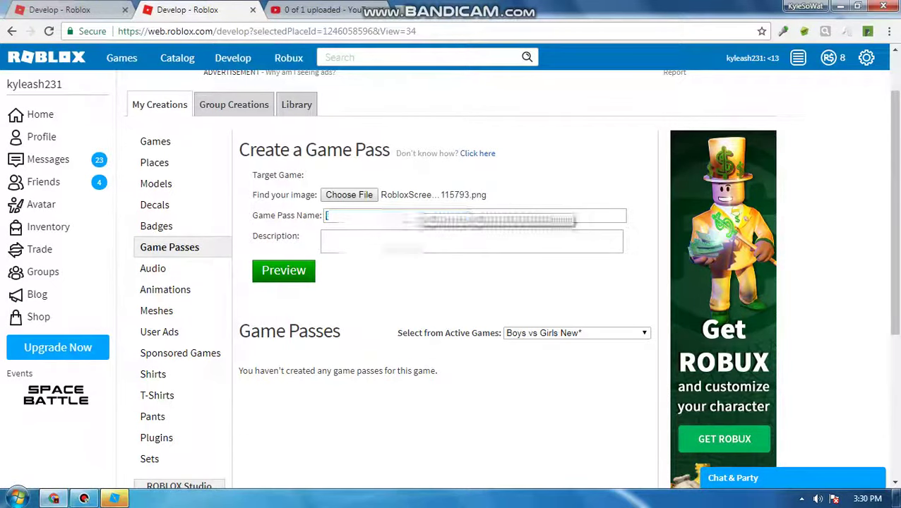
type("TEST")
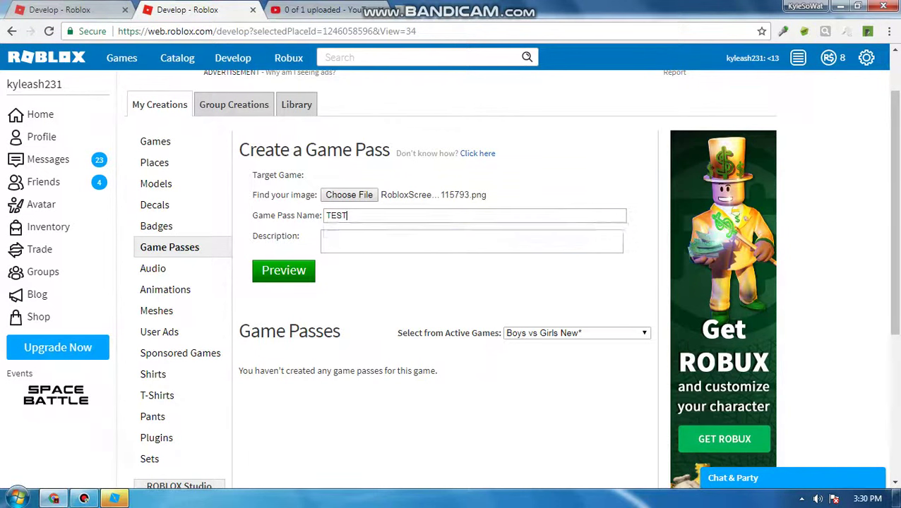
left_click(367, 240)
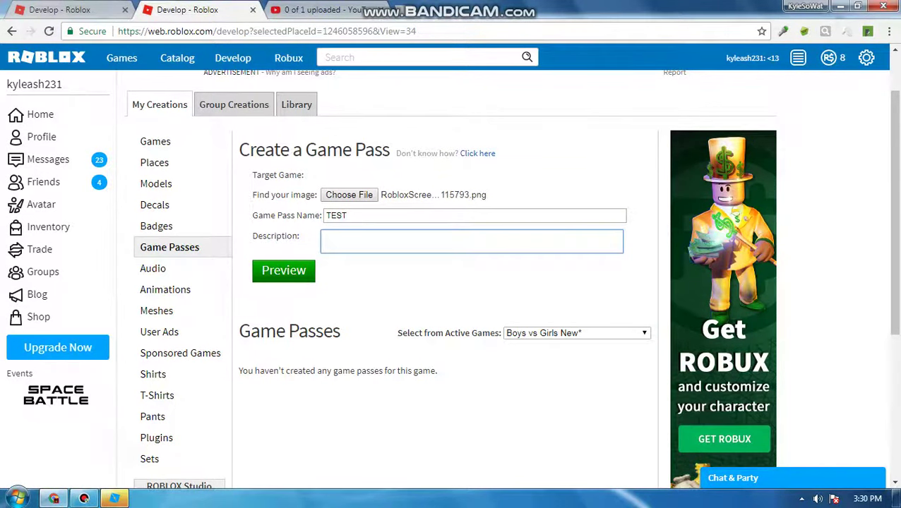
type("TEST!!")
left_click(283, 270)
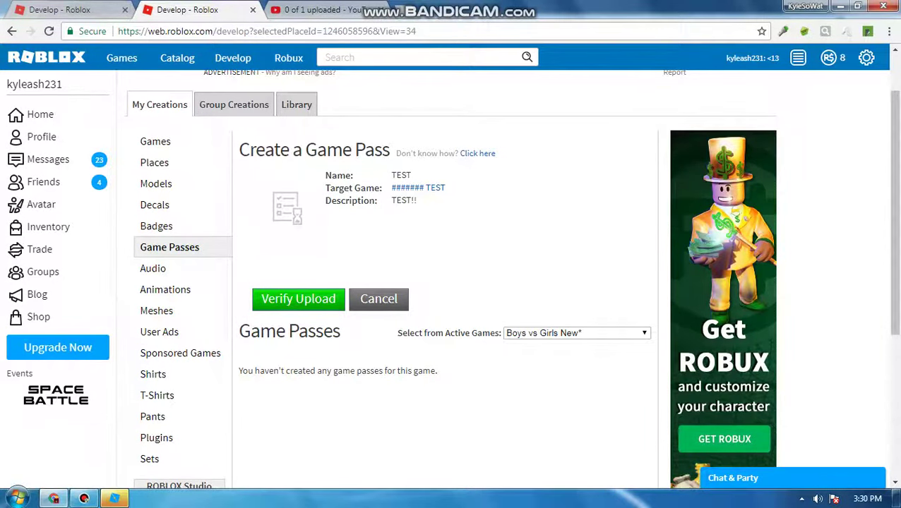
left_click(298, 299)
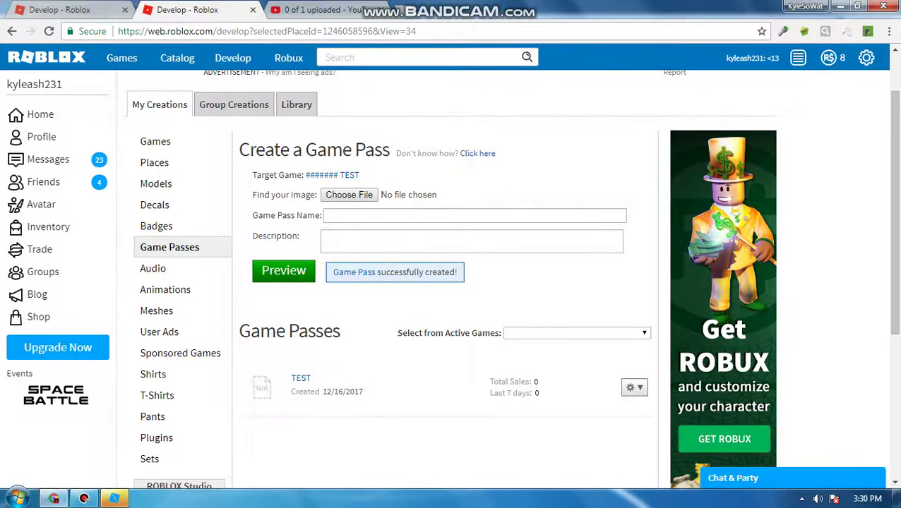
scroll(213, 392, "down", 2)
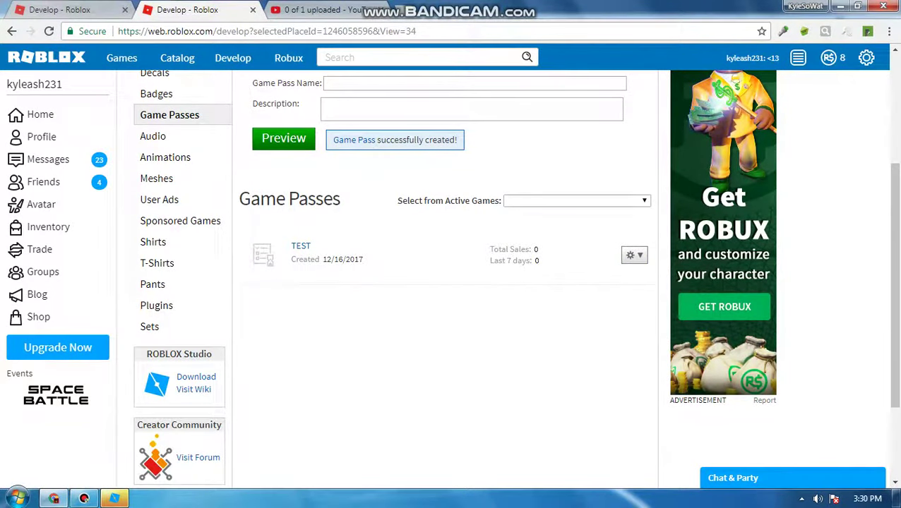
left_click(577, 201)
left_click(472, 110)
type("IF")
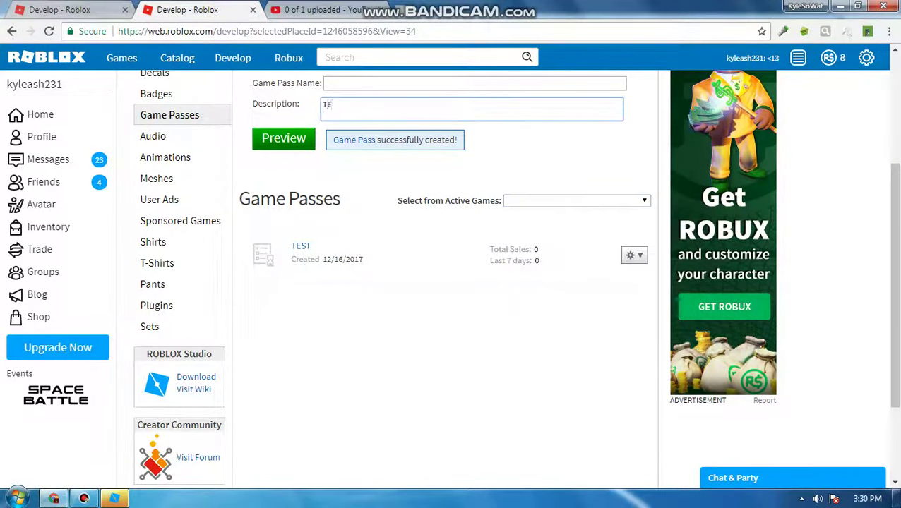
type(" YOU WANT")
- Configure the TEST game pass to be sold at a price of 2 Robux
left_click(633, 255)
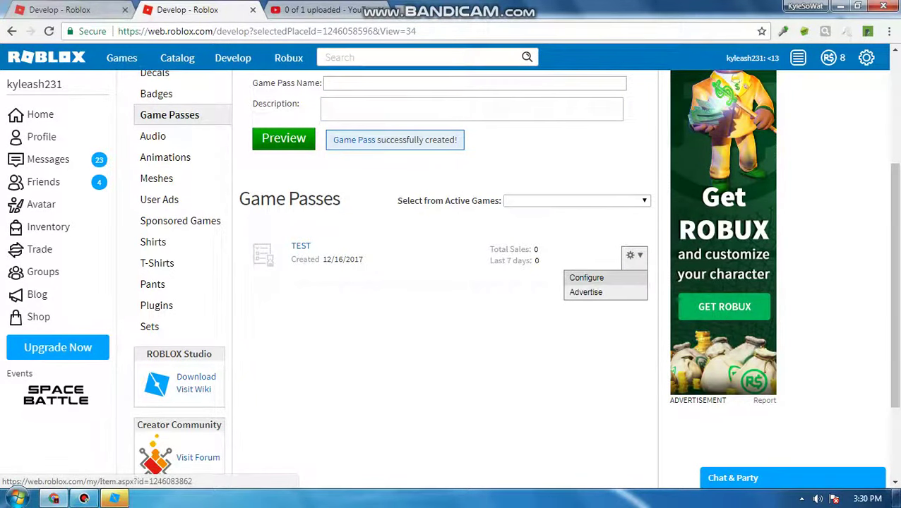
left_click(586, 278)
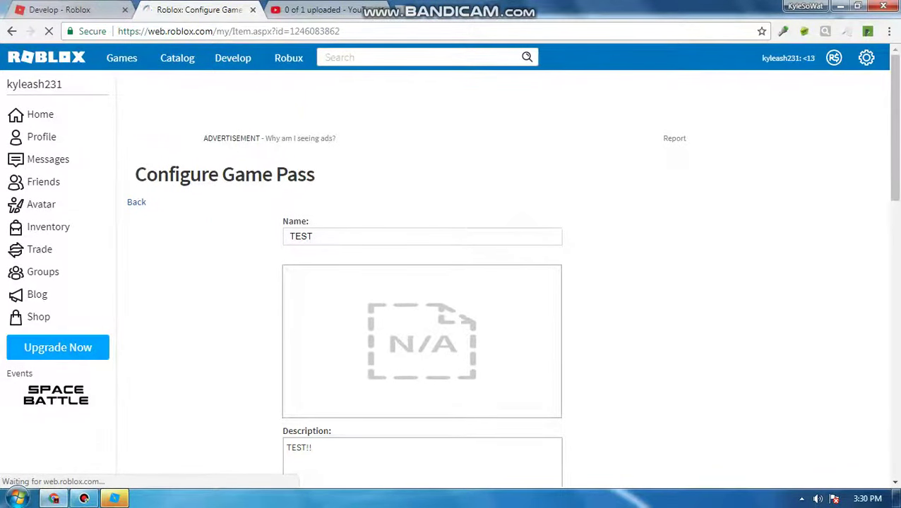
scroll(499, 391, "down", 6)
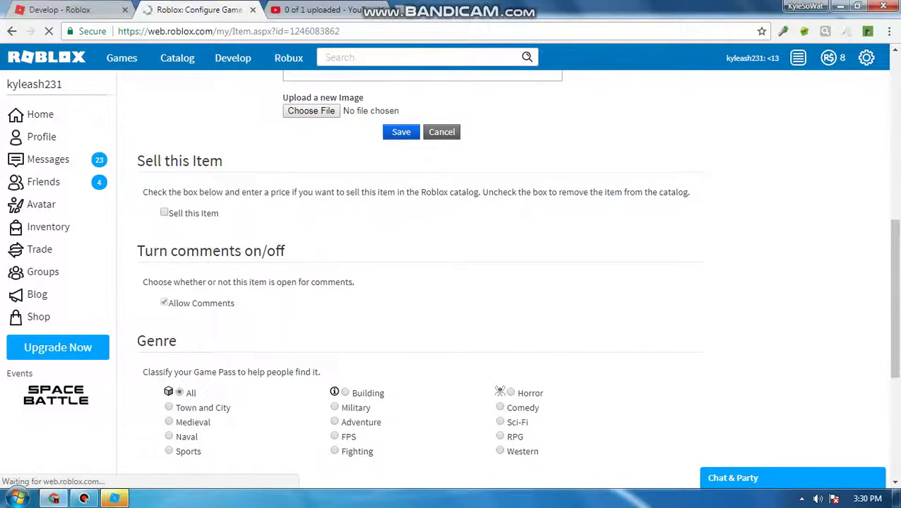
left_click(164, 212)
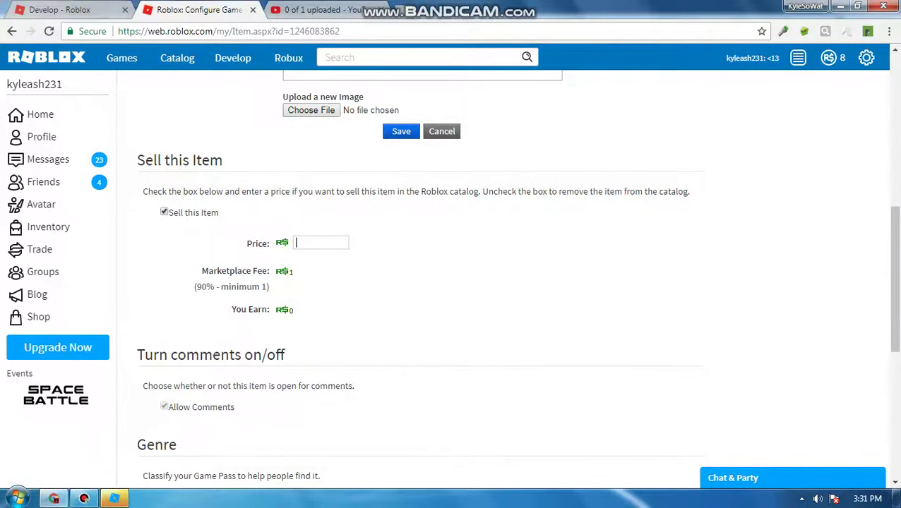
type("2")
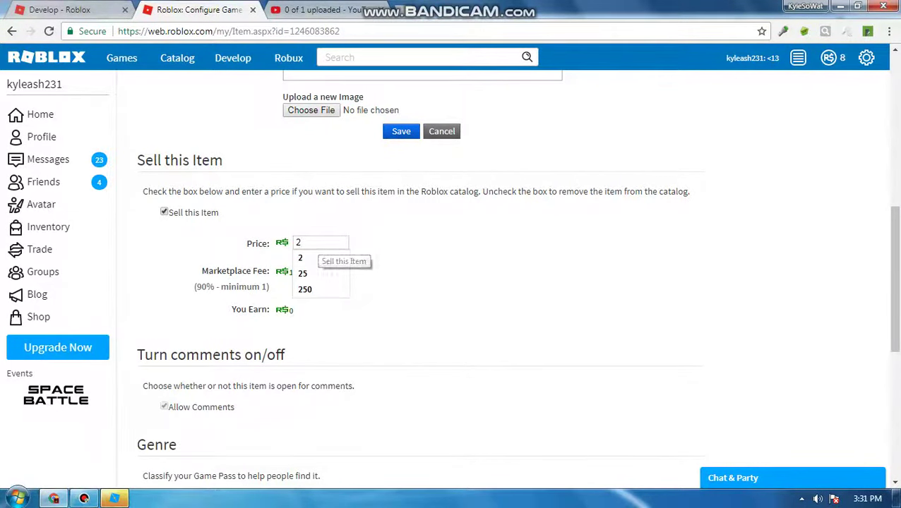
left_click(390, 262)
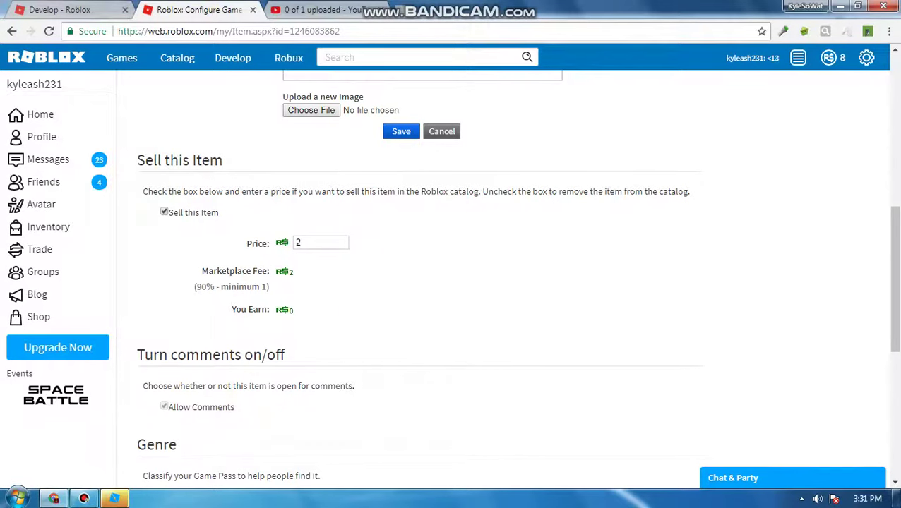
scroll(244, 280, "down", 5)
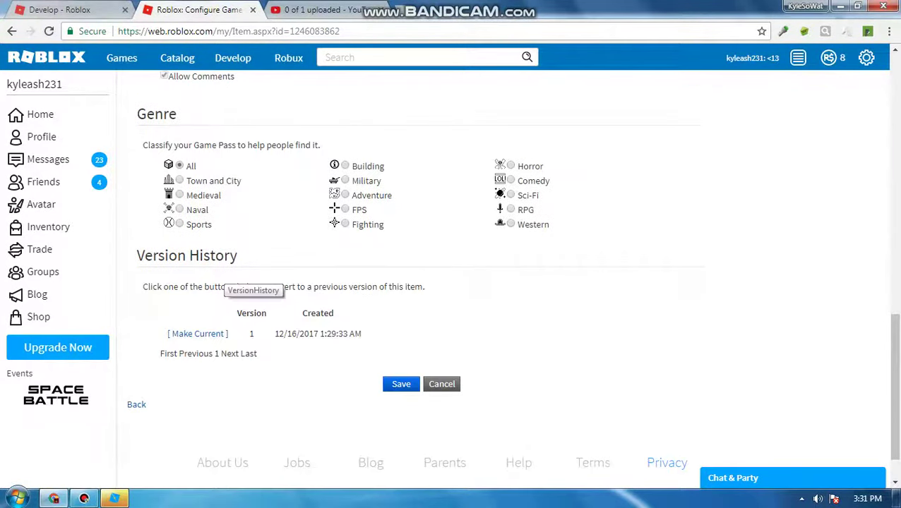
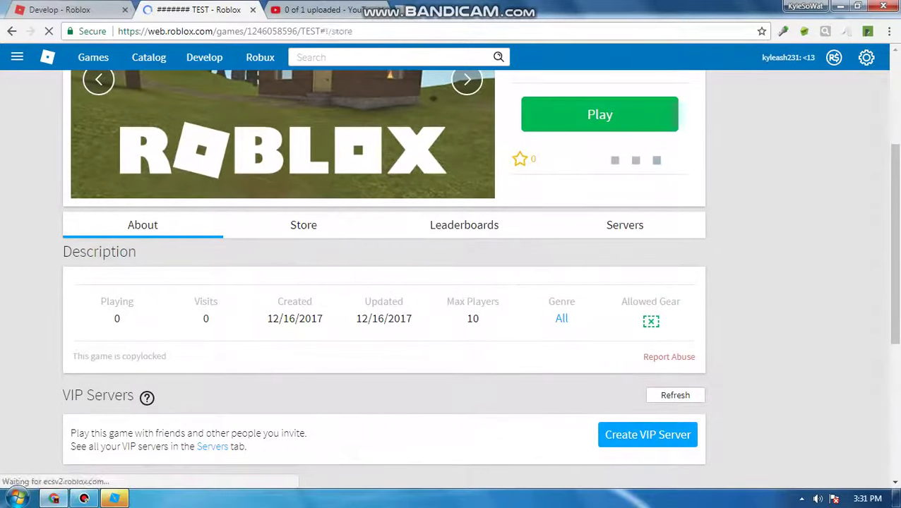
- Open the TEST pass's item page from the store section of the ####### TEST game
scroll(381, 283, "down", 3)
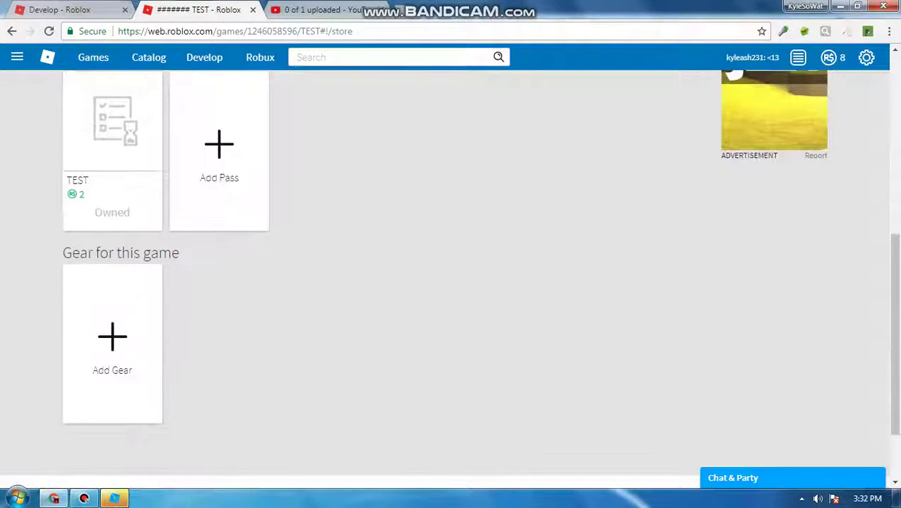
scroll(381, 282, "up", 1)
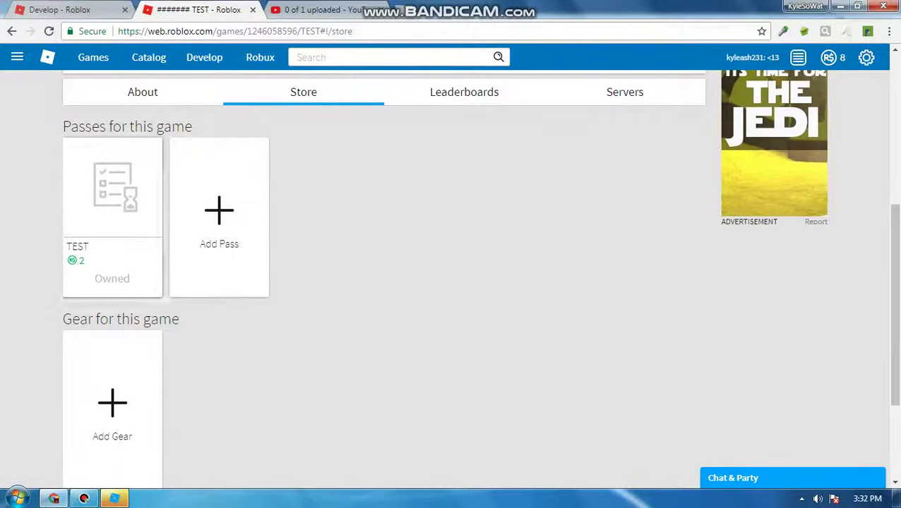
left_click(113, 189)
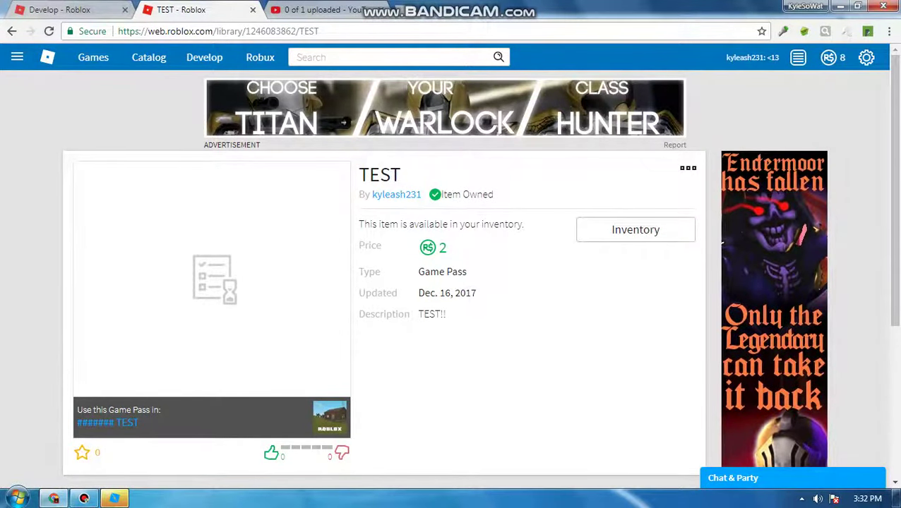
type("THEN C")
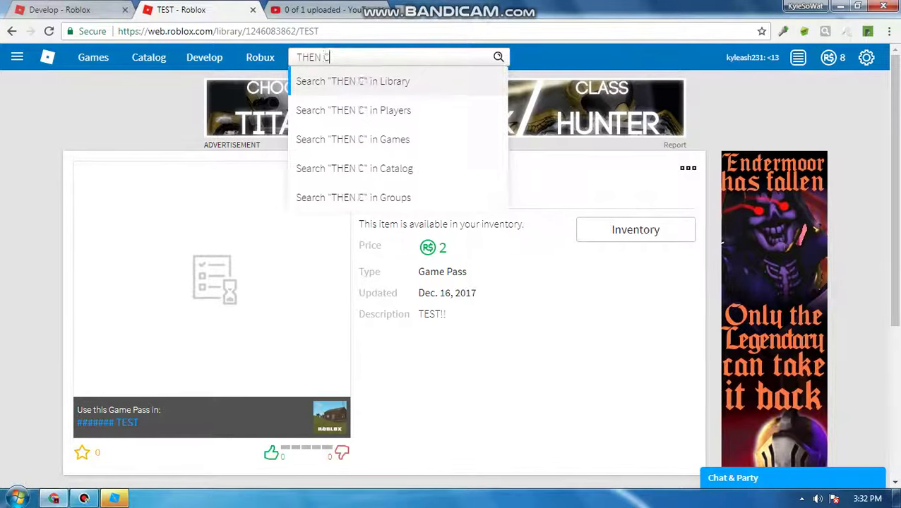
type("OPY THE")
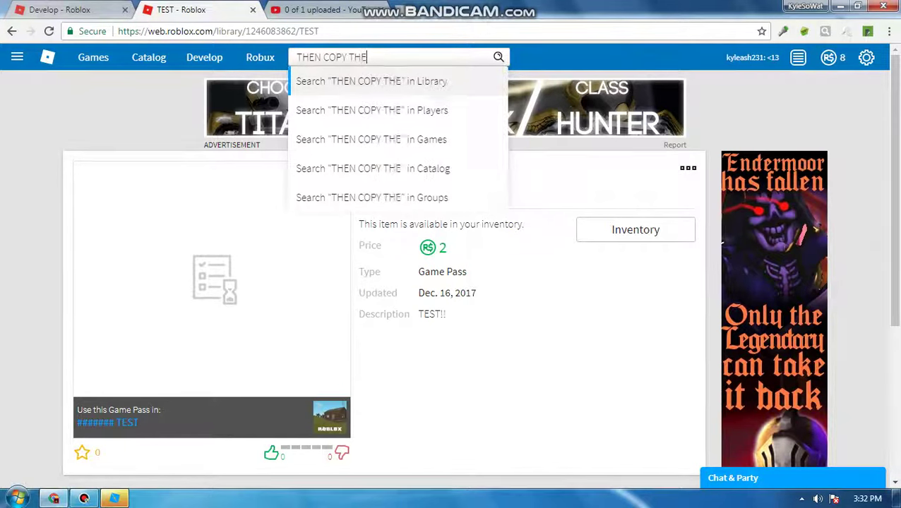
key("BackSpace")
type("IS")
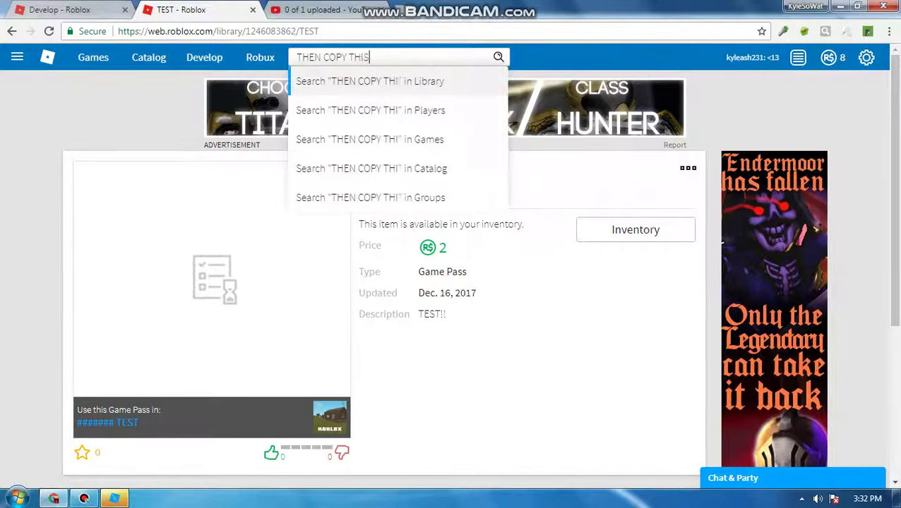
key("BackSpace")
key("BackSpace")
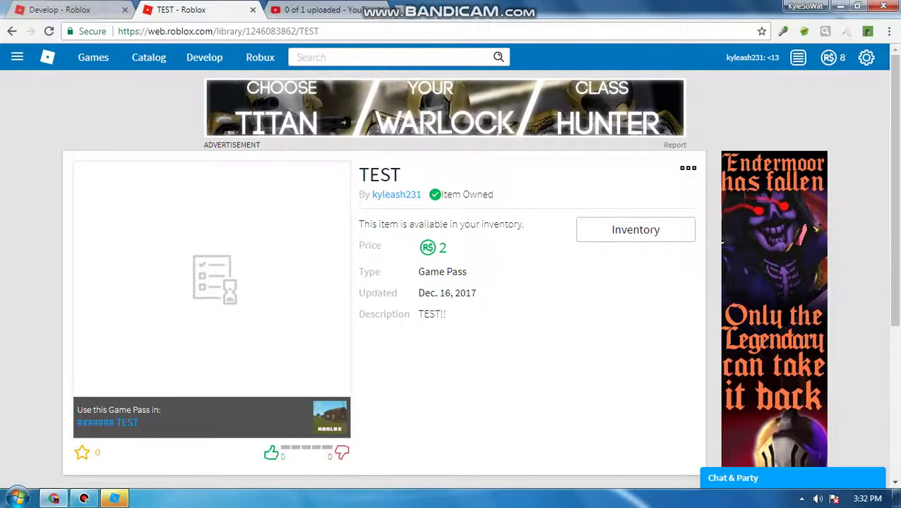
- Highlight only the game pass ID number within the TEST item page's web address
left_click(246, 31)
left_click(245, 31)
left_click_drag(261, 31, 296, 31)
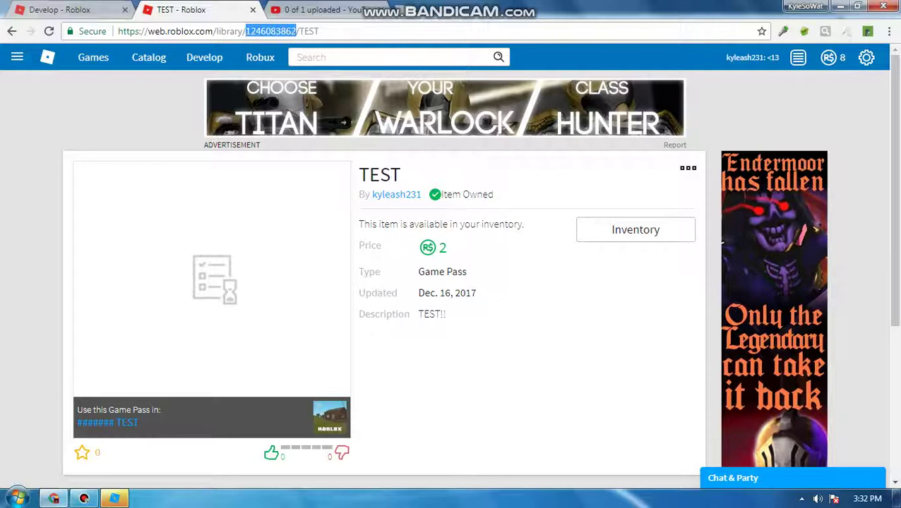
left_click(282, 31)
type("The ID")
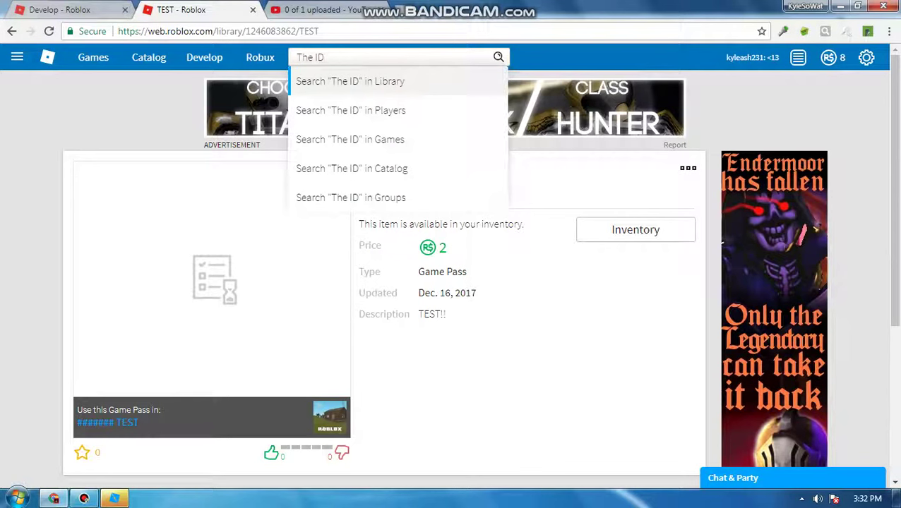
type(" of your")
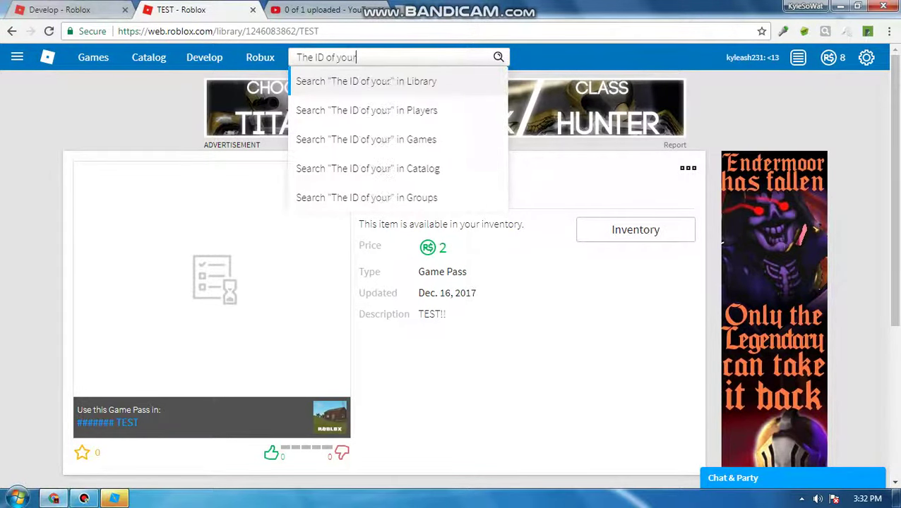
type(" gamepas")
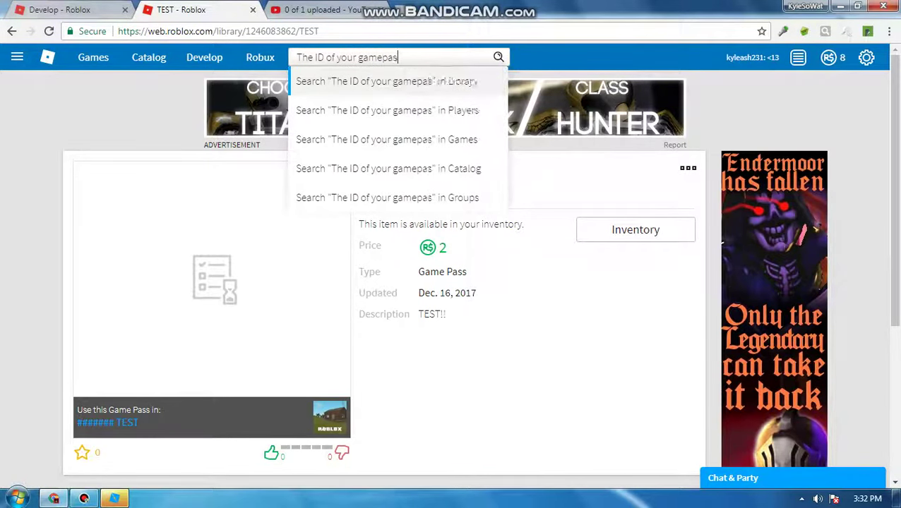
type("s oR")
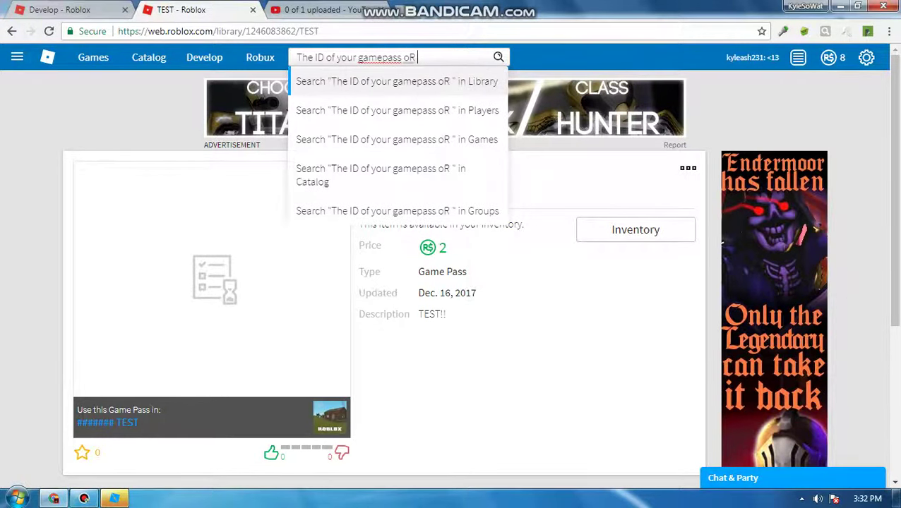
key("BackSpace")
key("BackSpace")
type("r ")
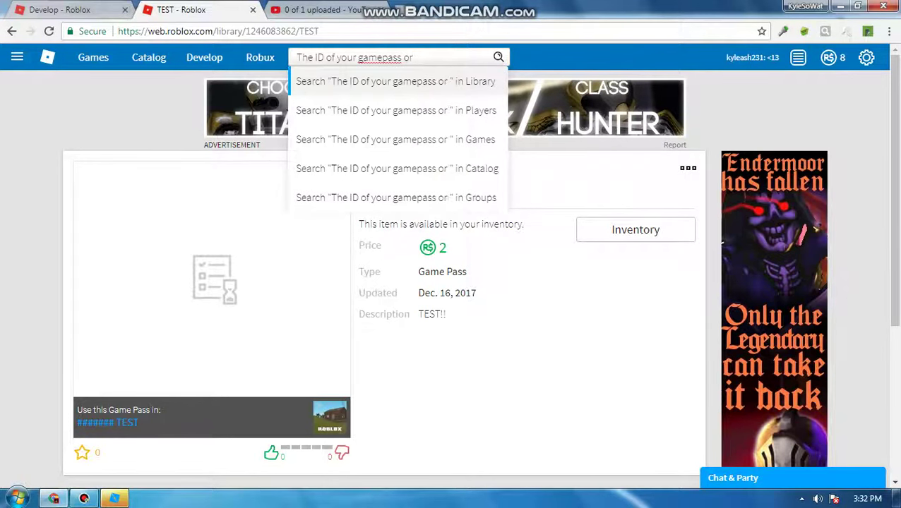
type("Vip!")
key("BackSpace")
key("BackSpace")
key("BackSpace")
key("BackSpace")
key("BackSpace")
key("BackSpace")
key("BackSpace")
key("BackSpace")
key("BackSpace")
key("BackSpace")
key("BackSpace")
key("BackSpace")
key("BackSpace")
key("BackSpace")
key("BackSpace")
key("BackSpace")
key("BackSpace")
key("BackSpace")
key("BackSpace")
key("BackSpace")
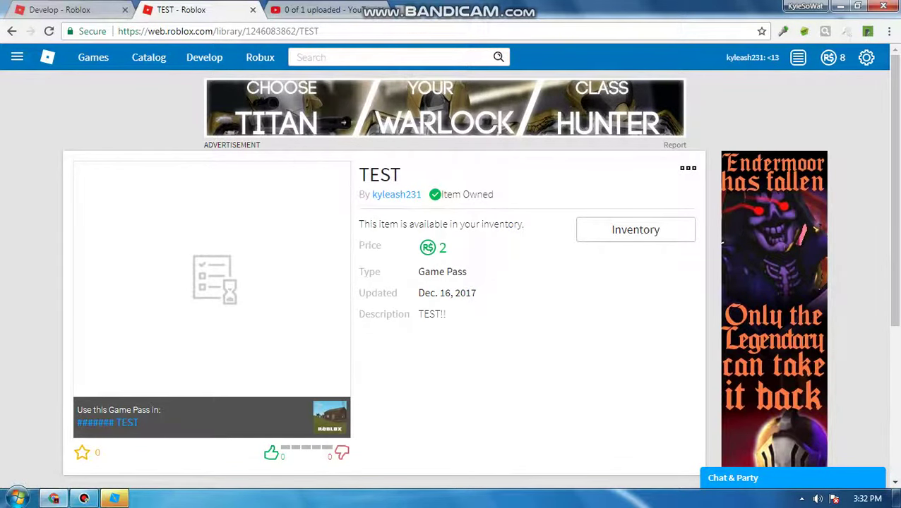
- Switch to Roblox Studio and insert the game pass admin tools script from the Game Stuff category of ROBLOX Sets
left_click(114, 499)
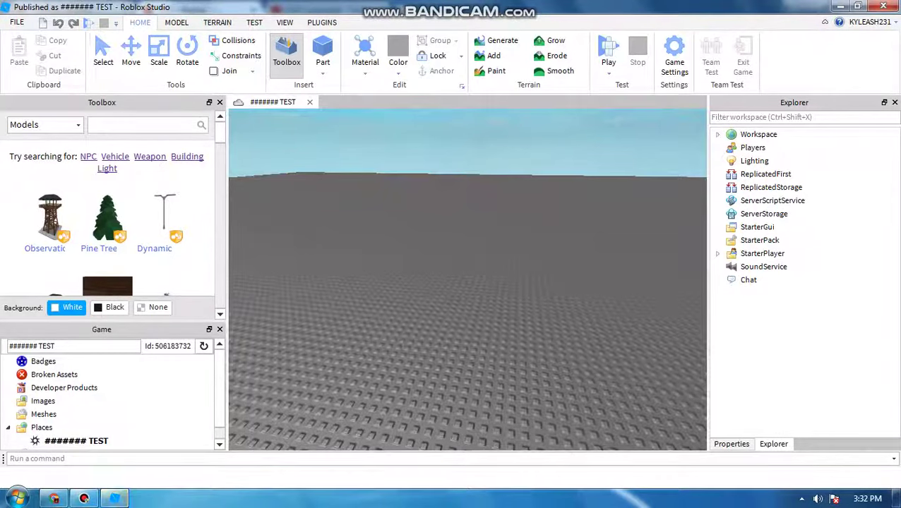
right_click_drag(466, 268, 483, 339)
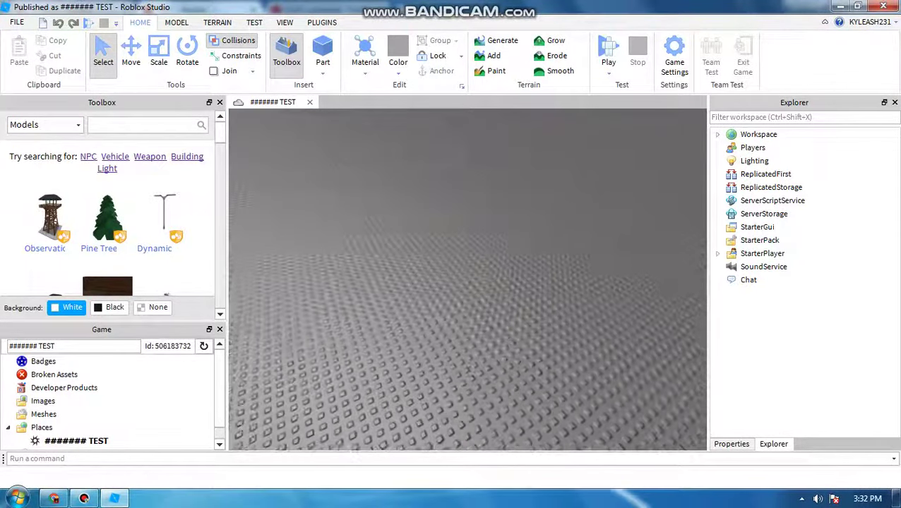
left_click(45, 125)
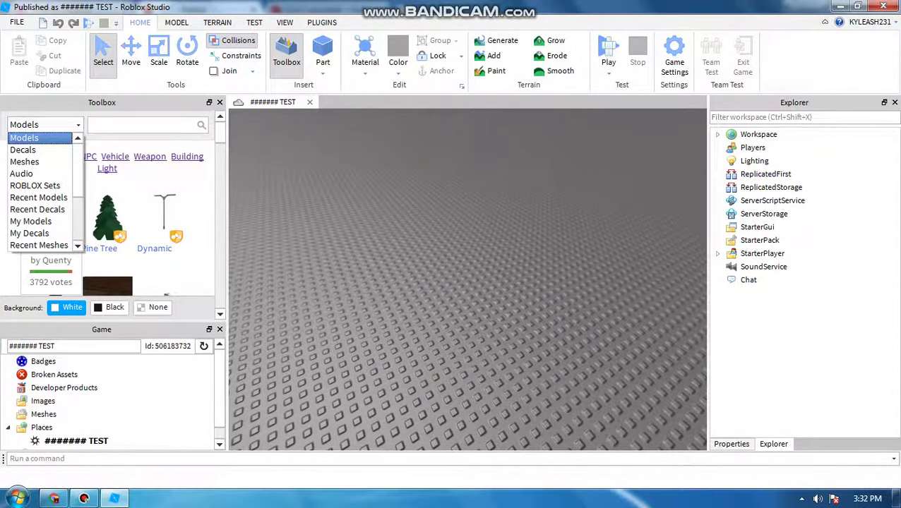
key("Return")
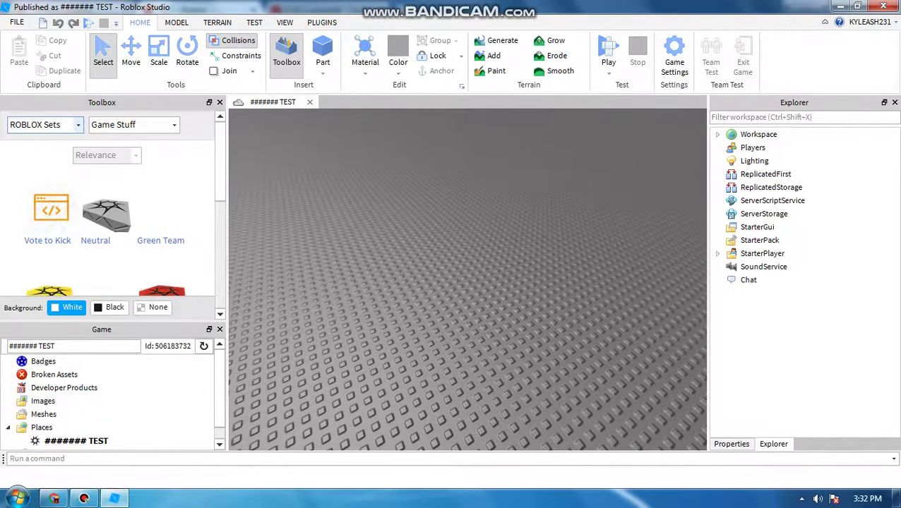
scroll(106, 212, "down", 5)
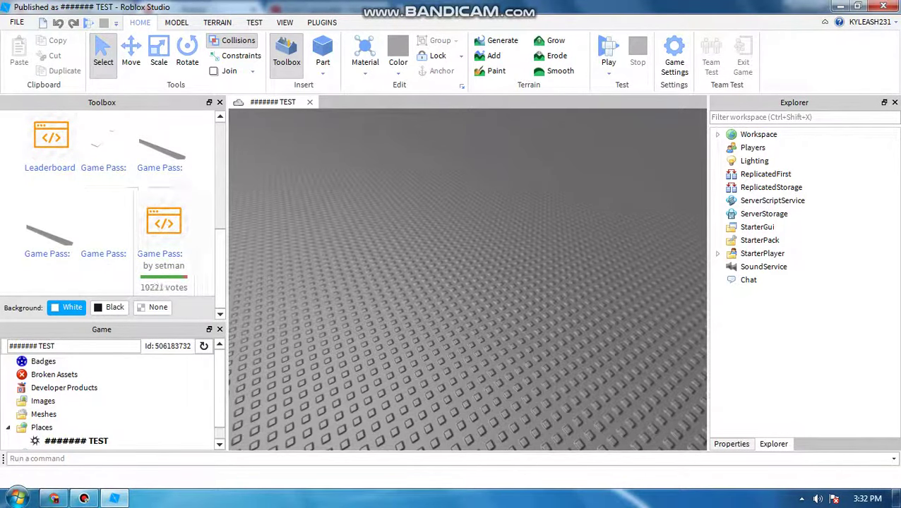
left_click(163, 226)
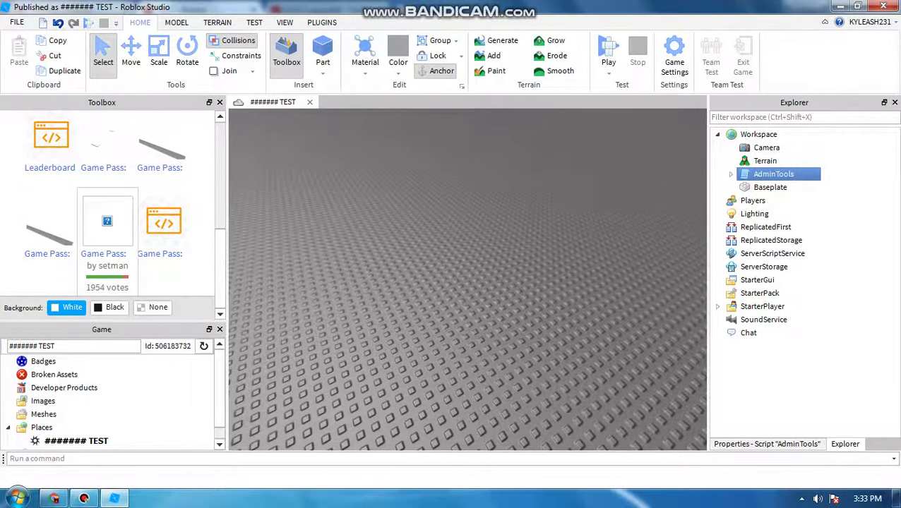
- Insert the game pass VIP door from the Game Stuff set into the workspace
left_click(108, 226)
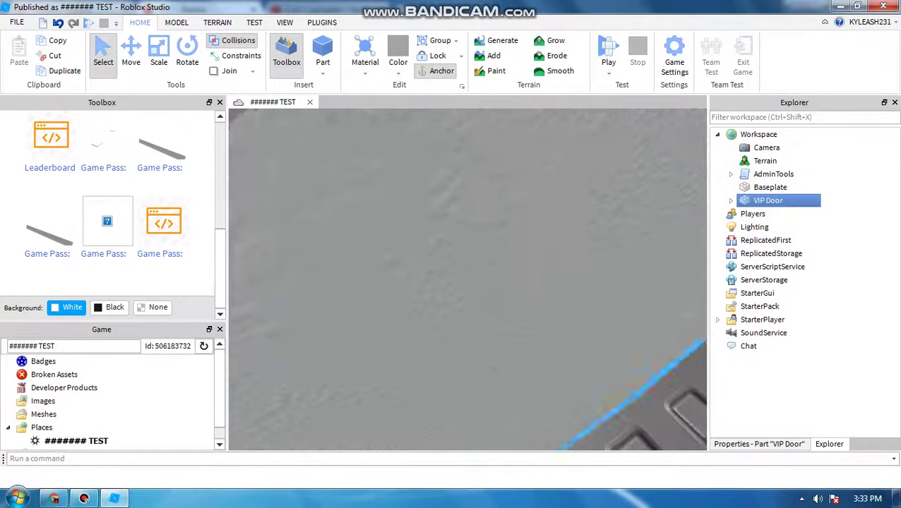
right_click_drag(467, 279, 509, 329)
scroll(576, 282, "down", 3)
scroll(568, 283, "up", 4)
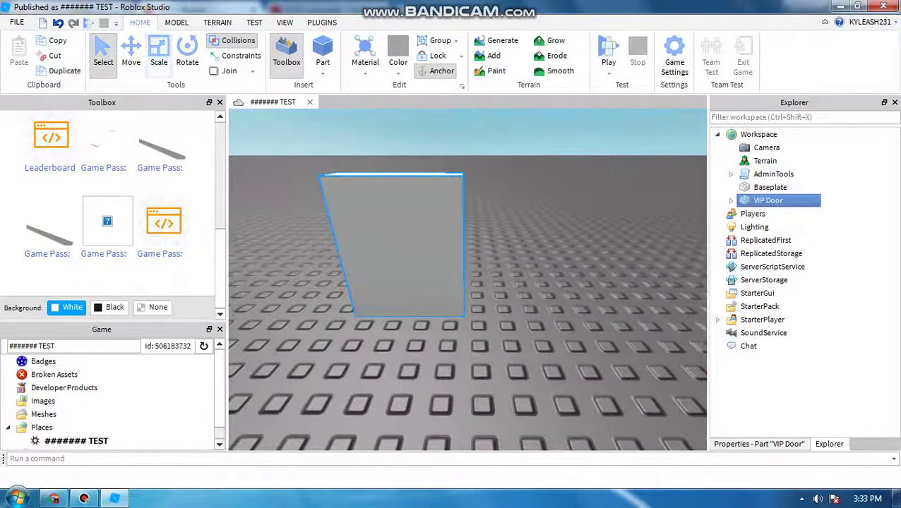
- Scale the VIP door lengthwise so that it forms a long wall on the baseplate
left_click(159, 55)
right_click_drag(452, 268, 424, 325)
left_click(488, 321)
left_click_drag(390, 274, 372, 161)
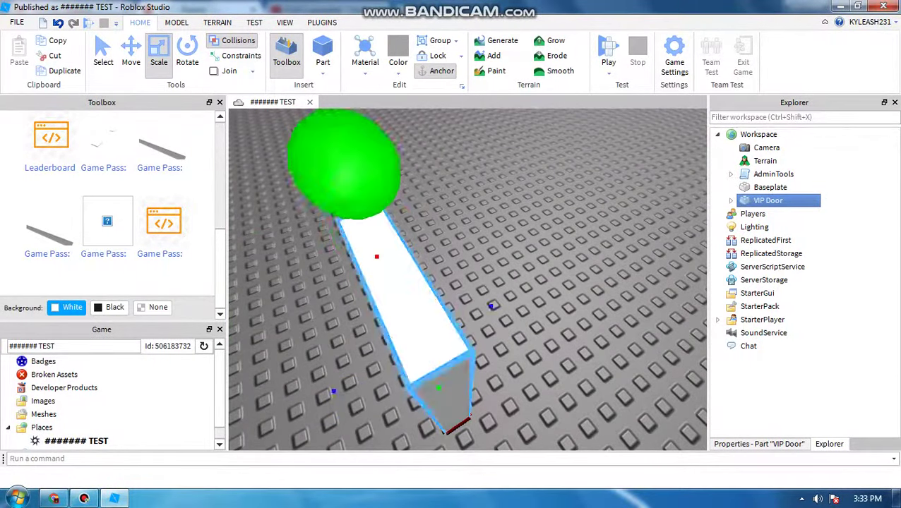
scroll(372, 161, "down", 3)
right_click_drag(445, 296, 494, 268)
left_click_drag(503, 264, 718, 214)
left_click_drag(604, 174, 615, 117)
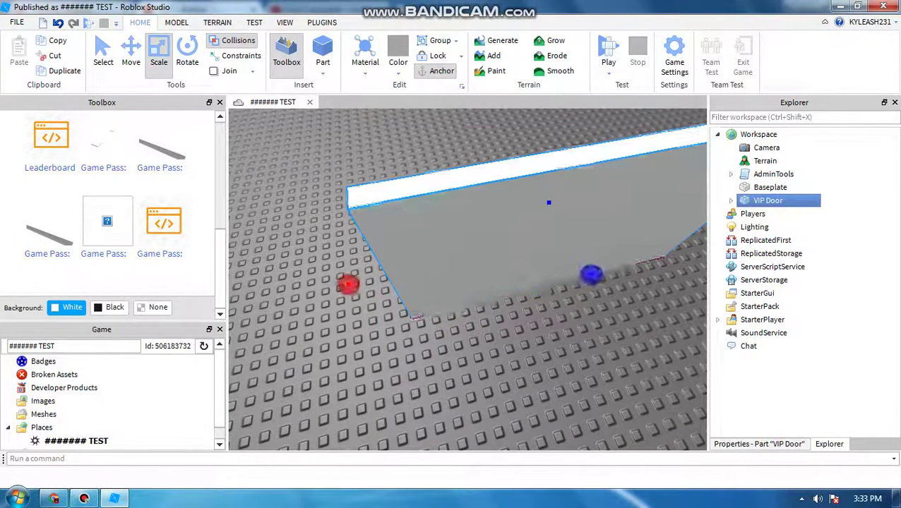
- Scale the VIP door upward to make the wall considerably taller
left_click(564, 134)
right_click_drag(494, 211, 607, 183)
right_click_drag(564, 212, 508, 169)
left_click(551, 290)
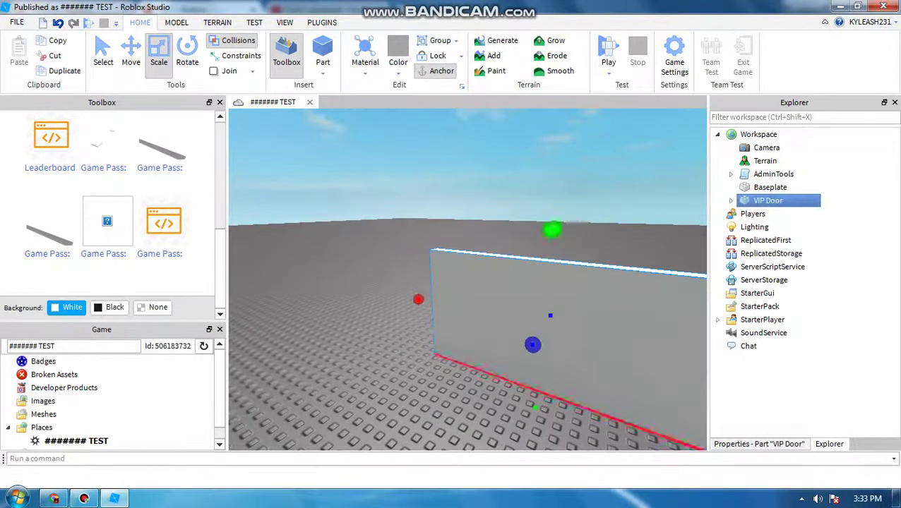
left_click_drag(553, 230, 562, 109)
left_click(557, 122)
left_click(565, 232)
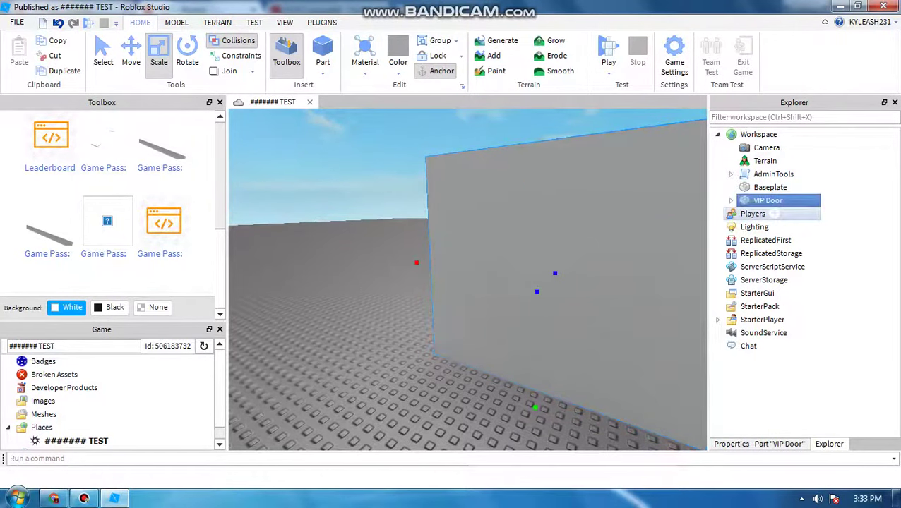
- Open the Value property of the GamePassId object inside the VIP Door's script for editing
left_click(730, 201)
left_click(744, 214)
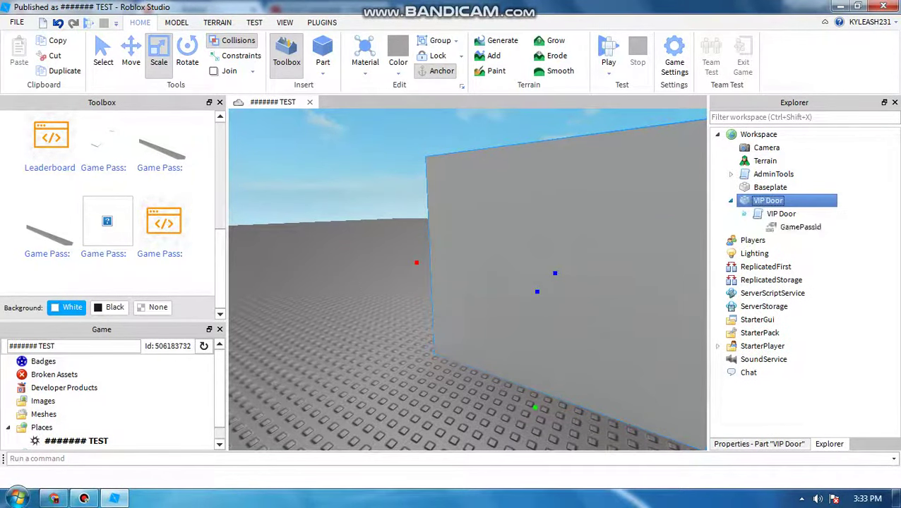
left_click(799, 228)
left_click(799, 227)
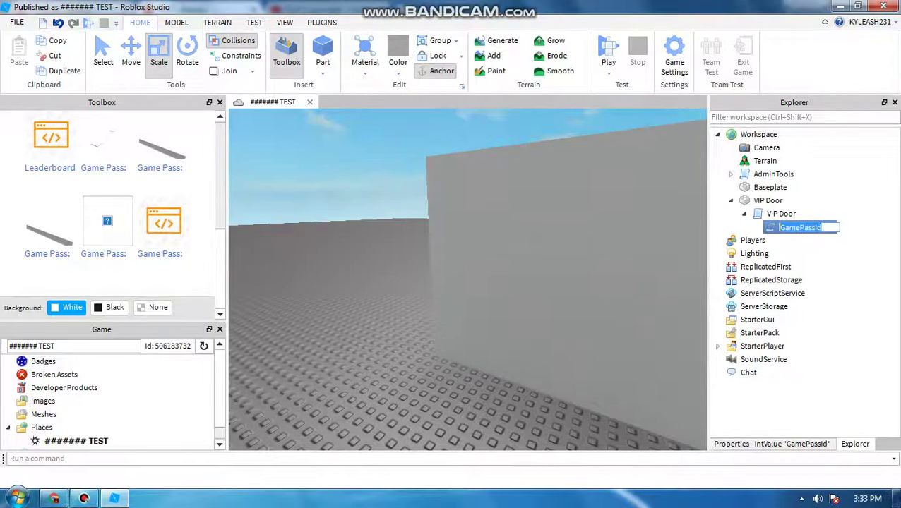
left_click(771, 444)
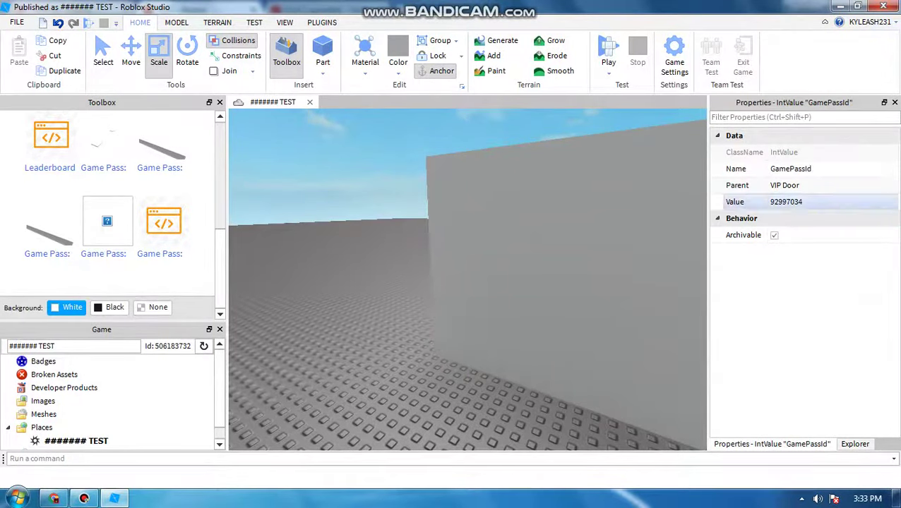
left_click(805, 202)
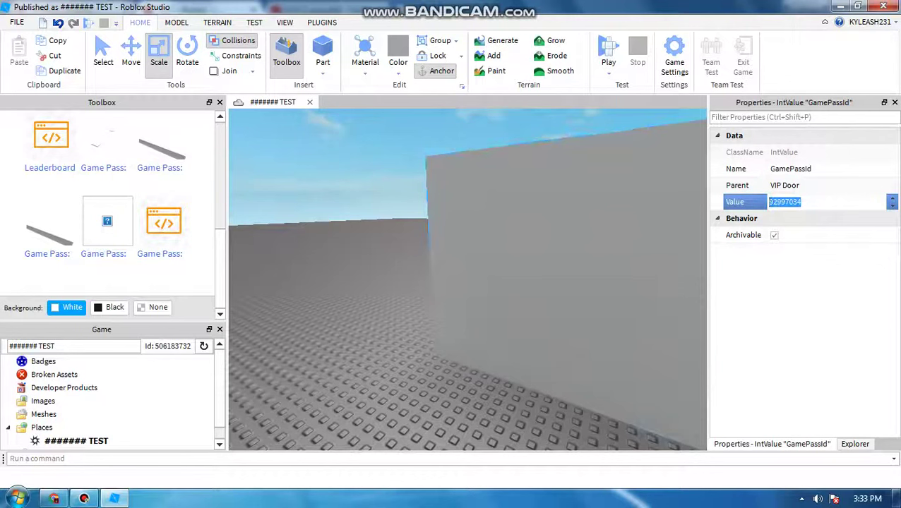
key("ctrl+shift+p")
type("TH")
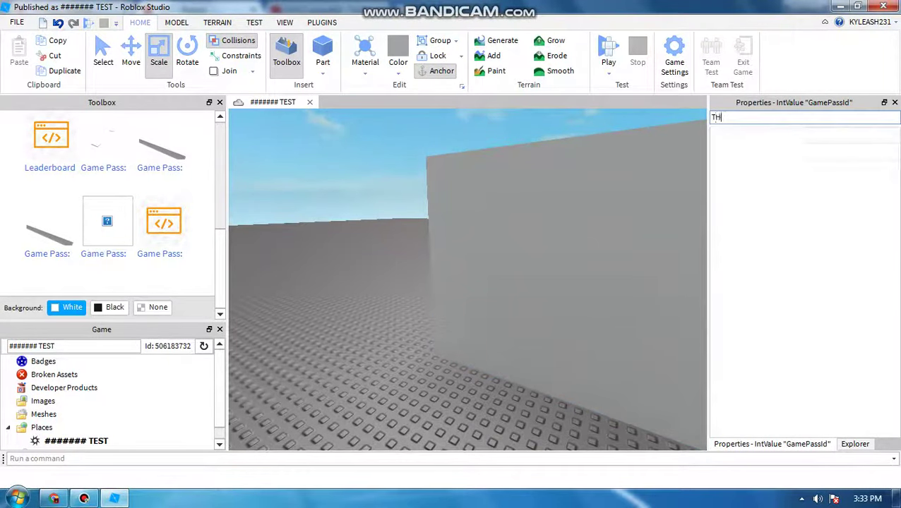
type("EN")
key("BackSpace")
key("BackSpace")
key("BackSpace")
key("BackSpace")
key("BackSpace")
- Copy and clear the door's GamePassId value, and paste 92997034 back in as the value
left_click(798, 201)
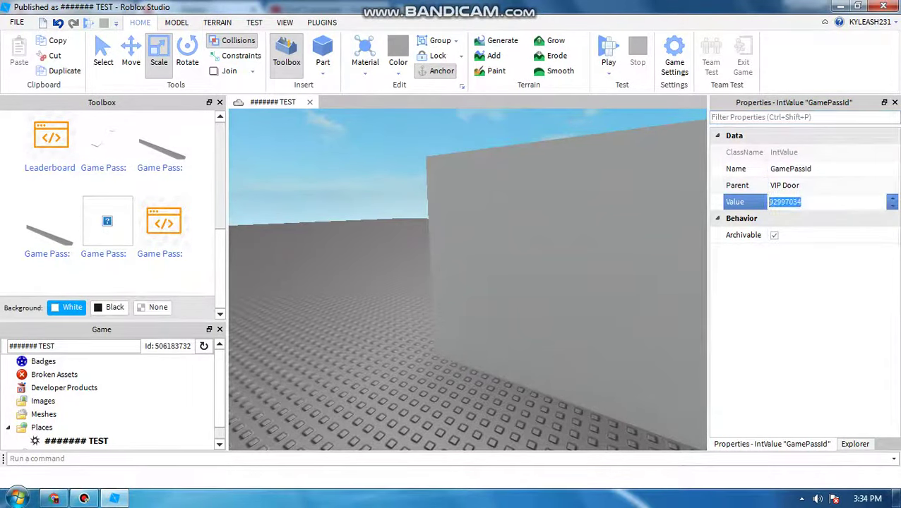
left_click(802, 202)
double_click(801, 202)
key("ctrl+c")
key("BackSpace")
key("ctrl+v")
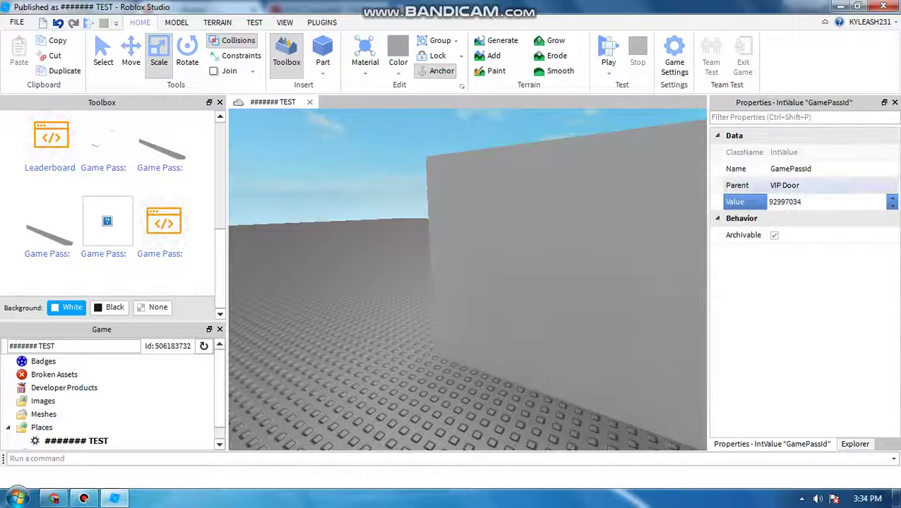
key("Return")
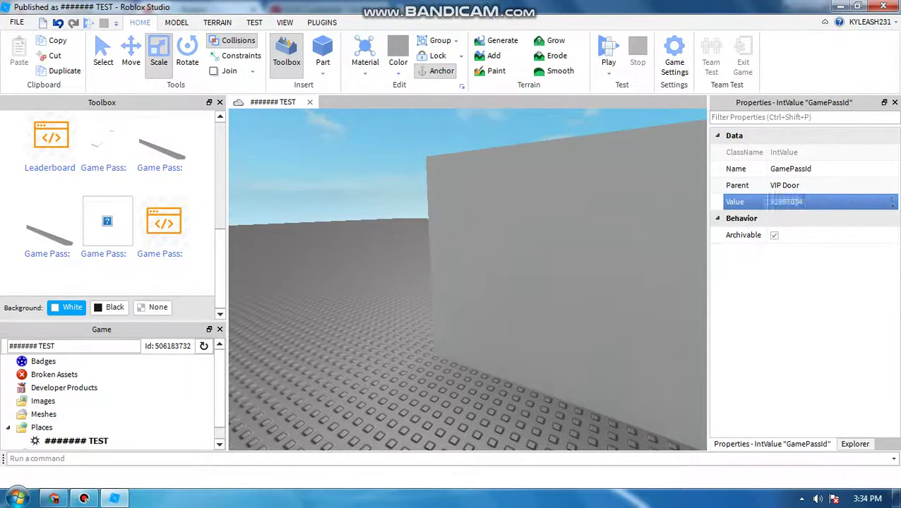
- Deselect the GamePassId object and search the toolbox's Decals category for VIp
left_click(381, 303)
right_click_drag(480, 275, 657, 339)
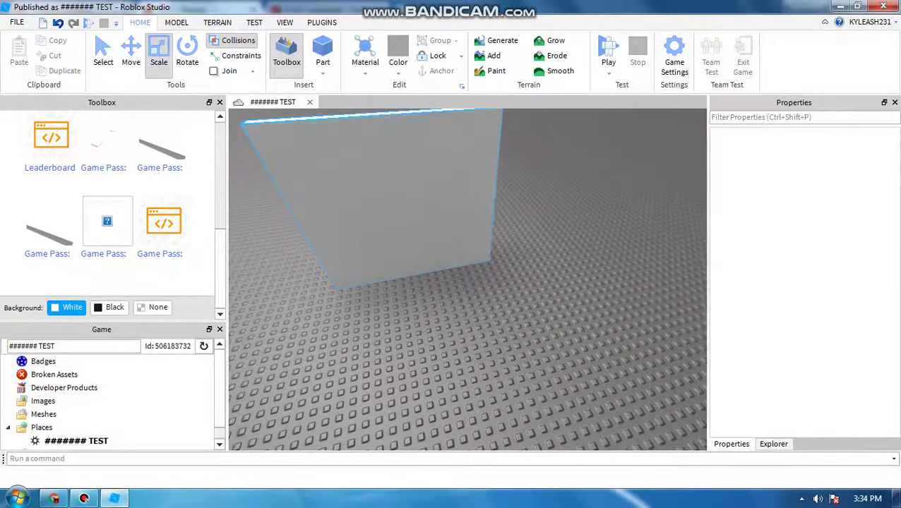
scroll(107, 233, "up", 4)
left_click(45, 125)
left_click(23, 150)
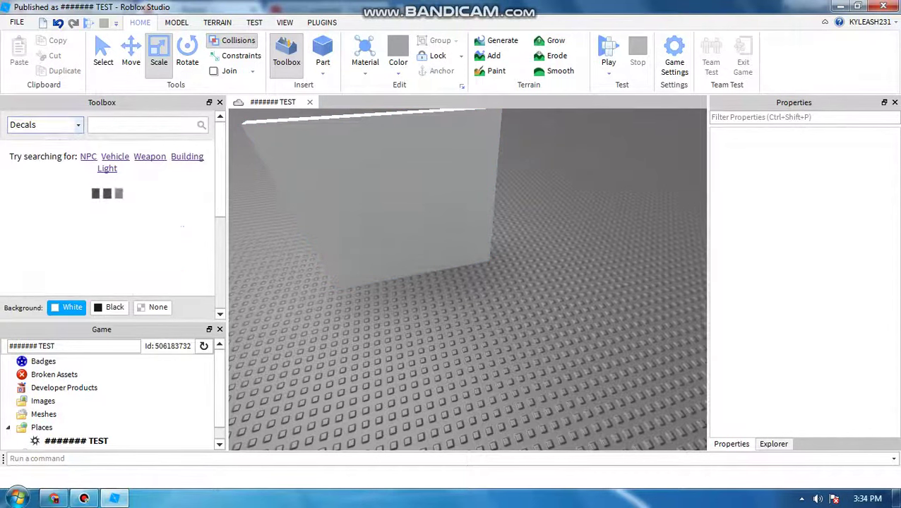
left_click(141, 125)
type("VIp")
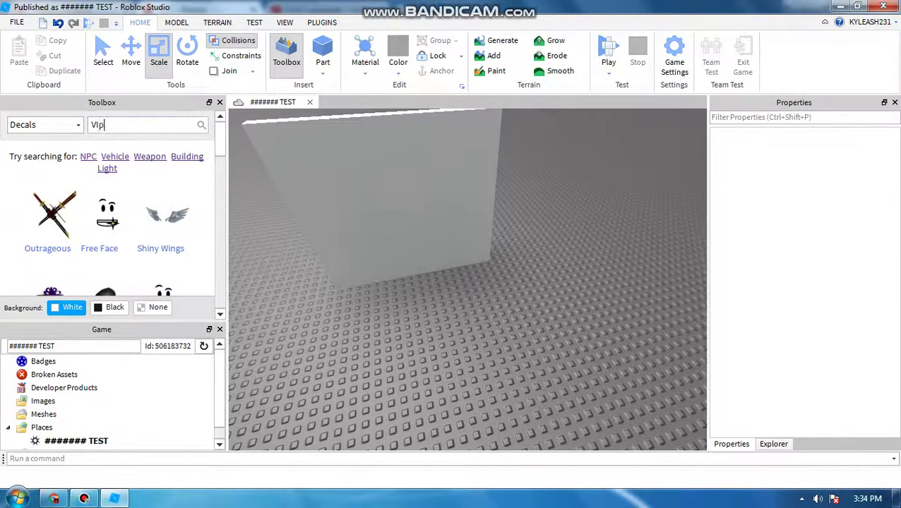
key("Return")
- Insert the black-and-white smiley "Vip" decal from the decal search results and apply it to the VIP door's large face
mouse_move(84, 498)
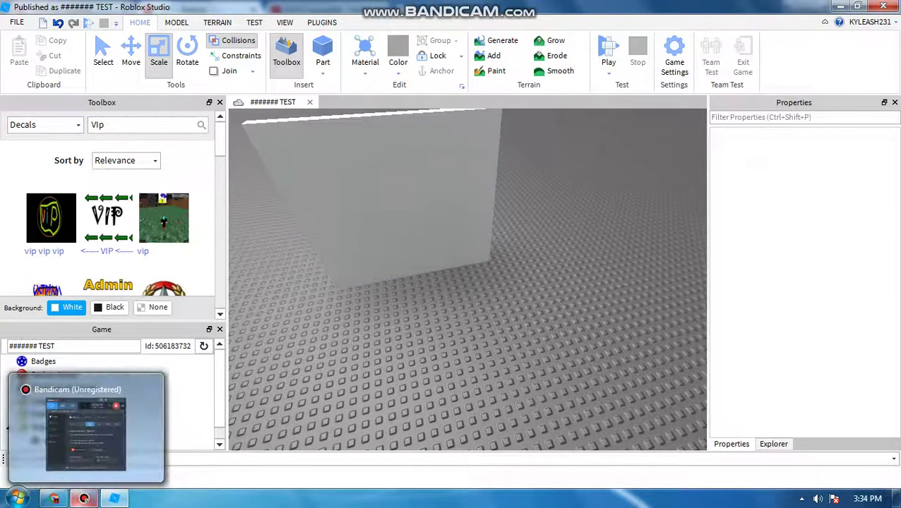
scroll(106, 205, "down", 6)
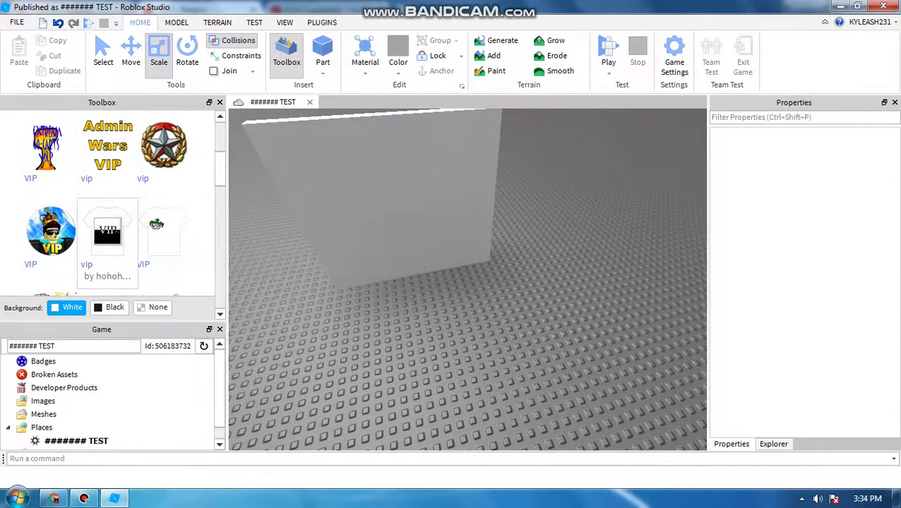
scroll(106, 205, "down", 8)
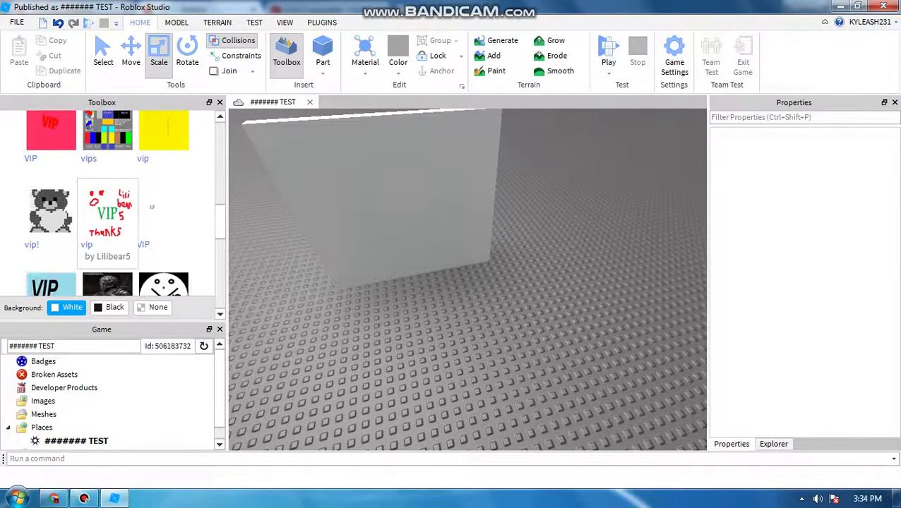
scroll(105, 212, "up", 5)
scroll(106, 212, "up", 5)
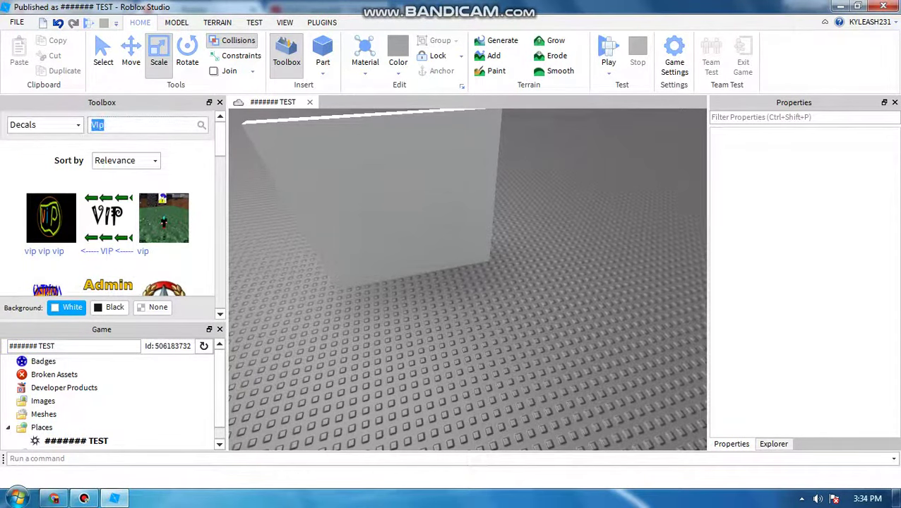
type("C")
scroll(106, 212, "down", 6)
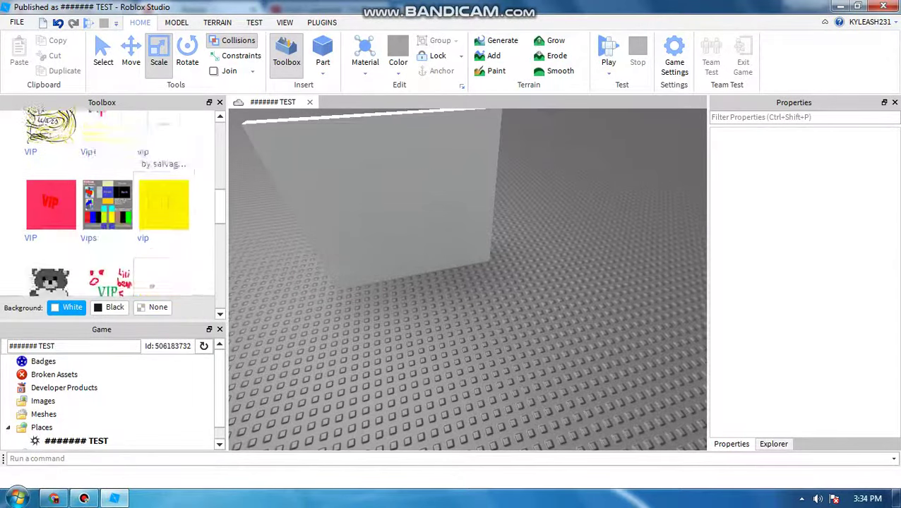
scroll(83, 112, "down", 3)
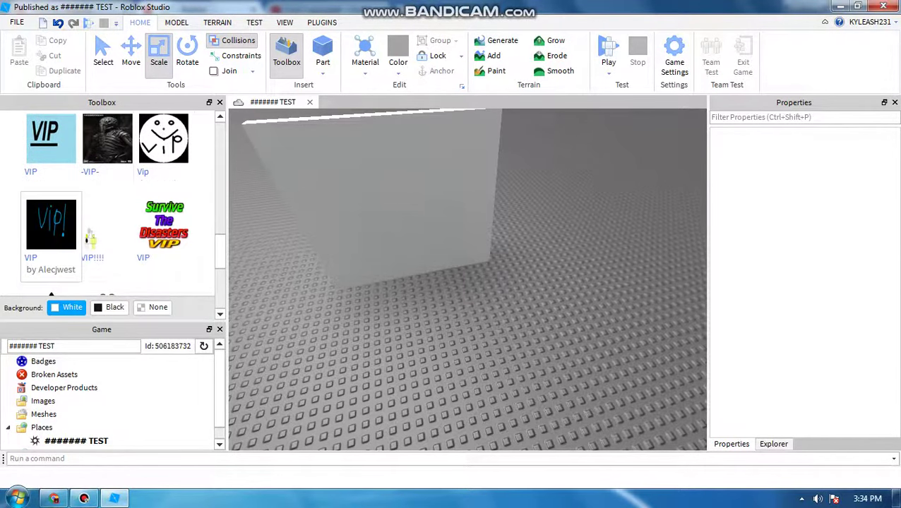
left_click(164, 139)
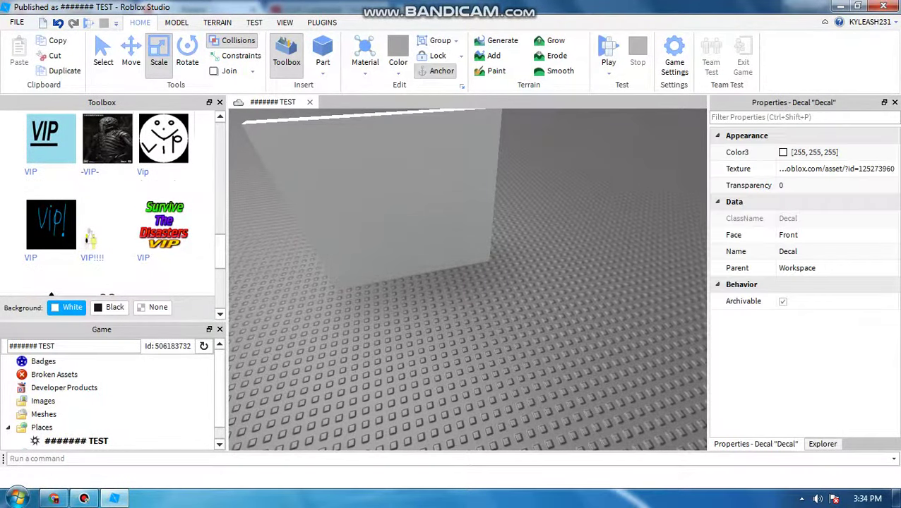
left_click(579, 282)
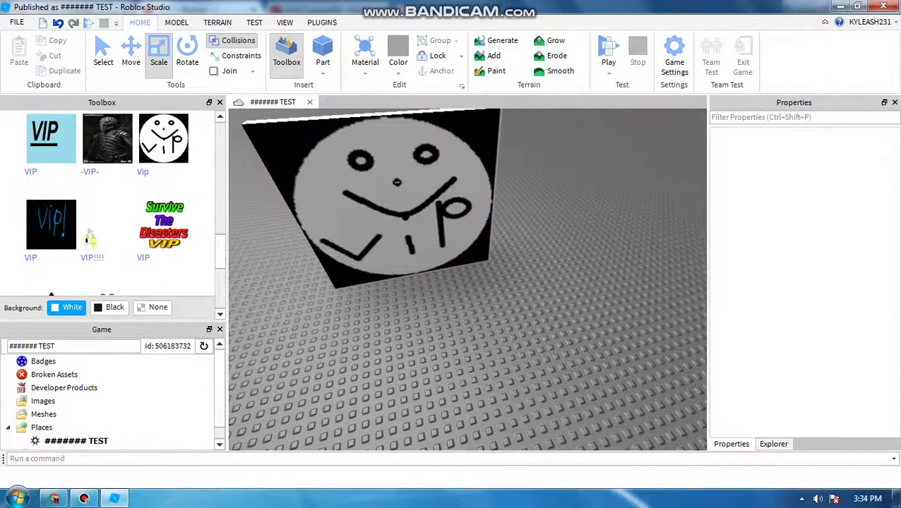
- Insert a Green Team spawn location from the Game Stuff group of ROBLOX Sets and move it onto the baseplate beside the VIP door
scroll(64, 233, "up", 6)
scroll(156, 224, "up", 4)
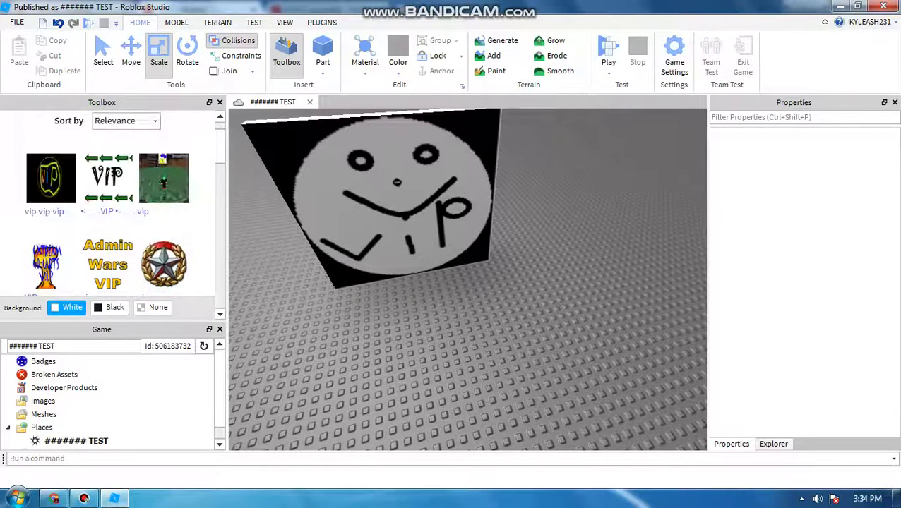
left_click(44, 124)
left_click(34, 186)
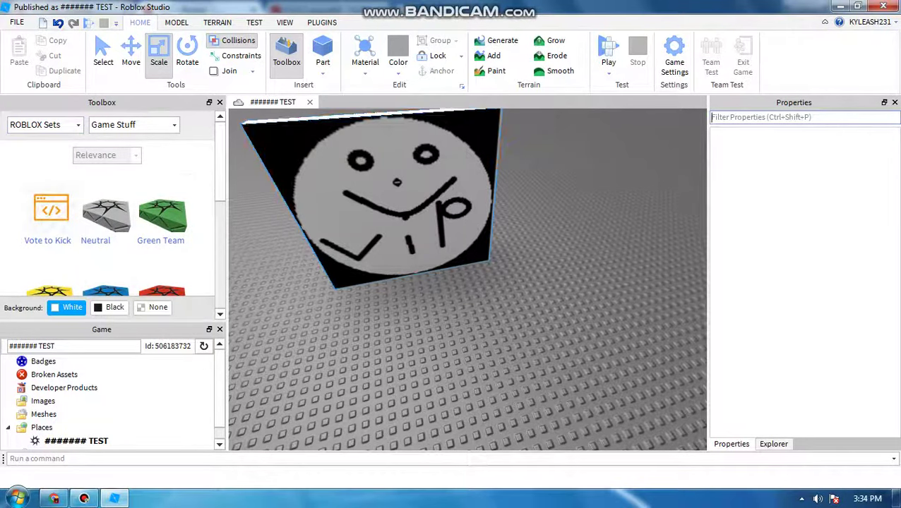
left_click(163, 215)
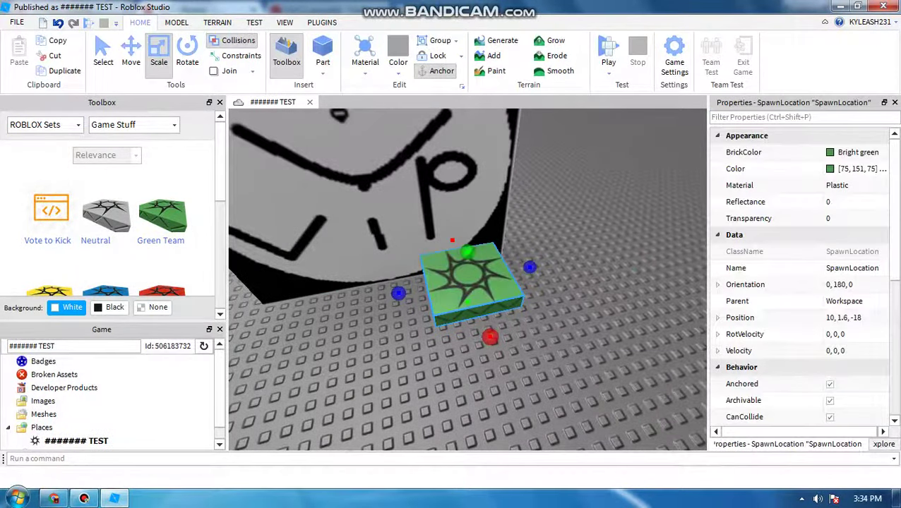
left_click_drag(470, 283, 604, 270)
- Start a play test of the game
left_click(777, 117)
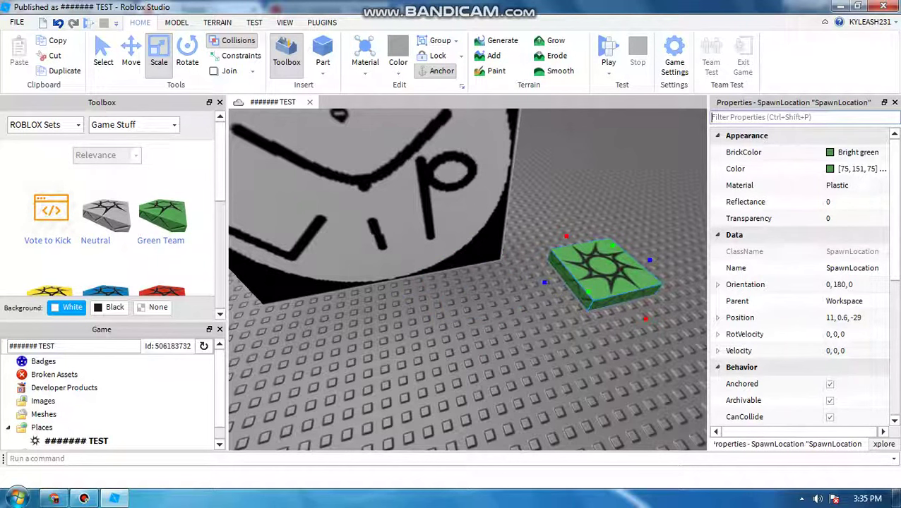
key("F5")
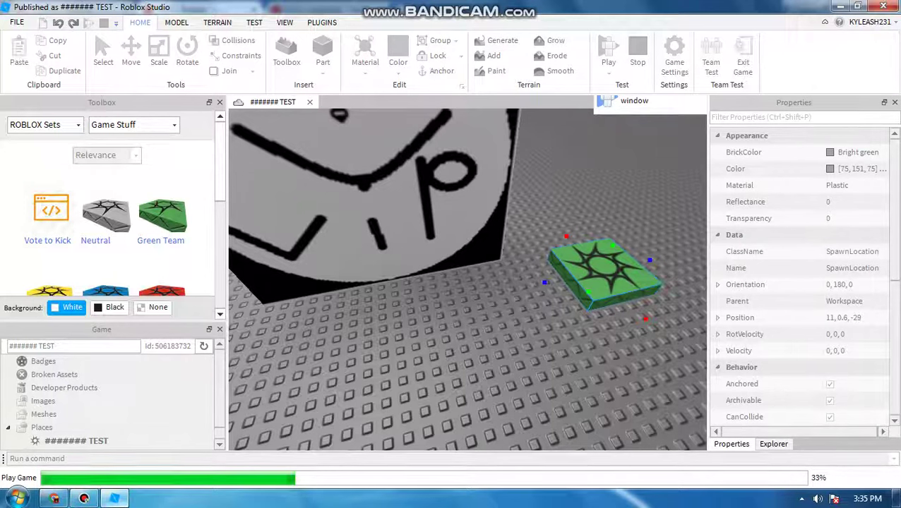
left_click(54, 499)
scroll(452, 275, "down", 3)
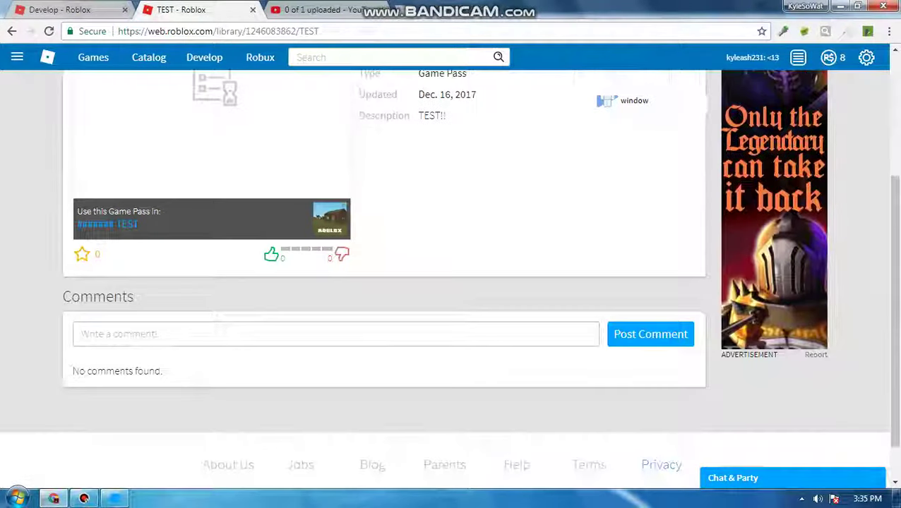
scroll(384, 283, "up", 2)
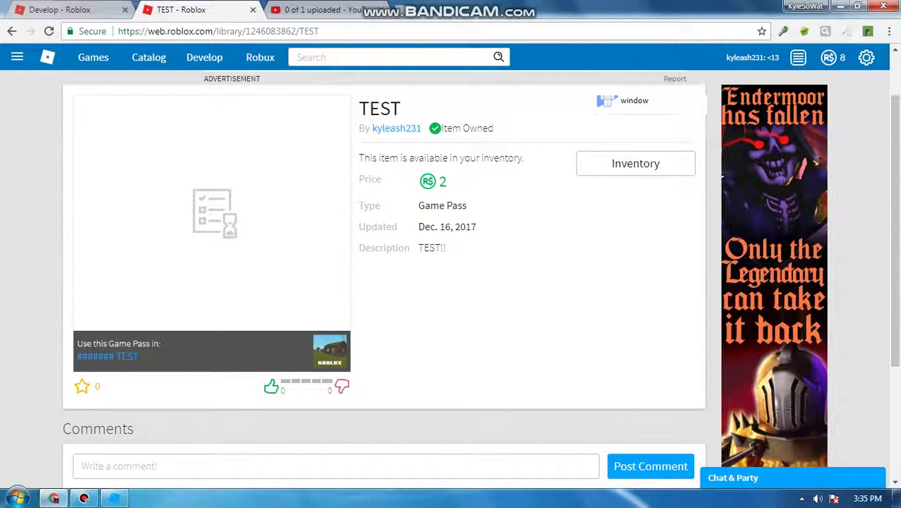
left_click_drag(246, 31, 295, 31)
key("ctrl+c")
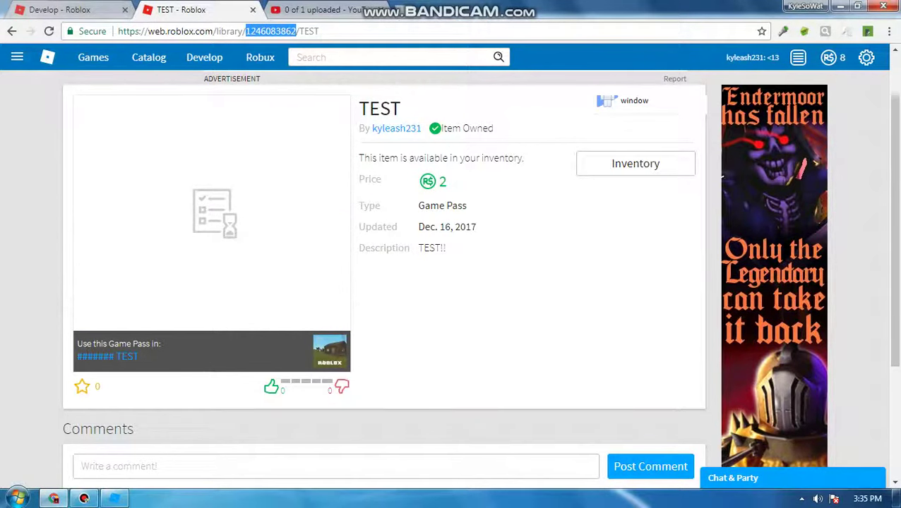
key("End")
key("ctrl+v")
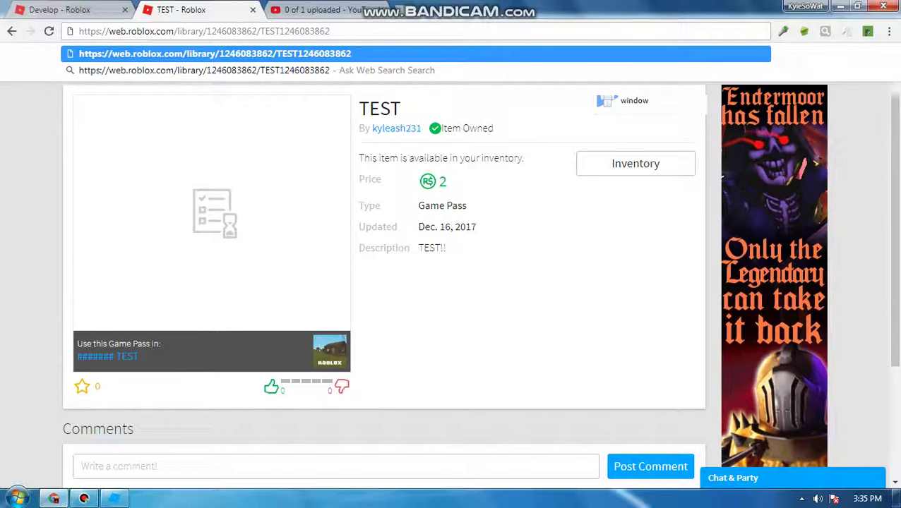
- Switch back to Roblox Studio and view the character at the spawn location in the running play test
left_click(117, 499)
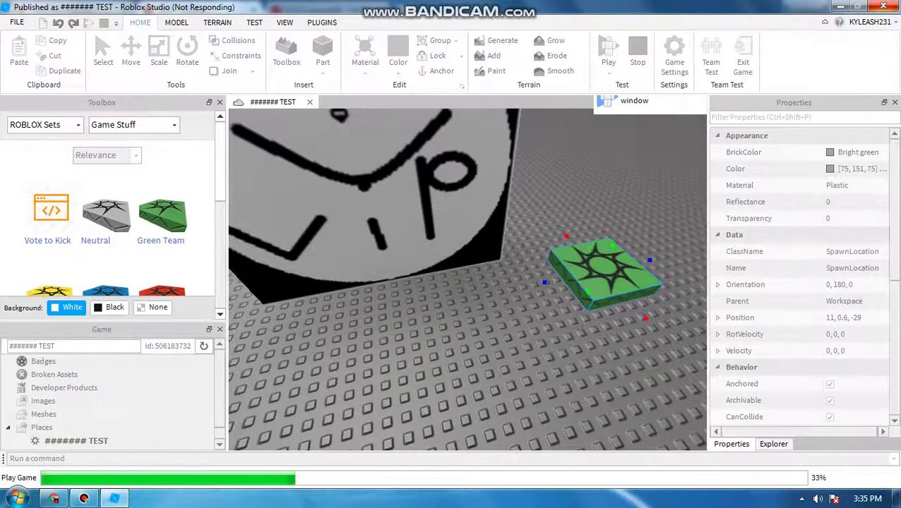
key("alt+Tab")
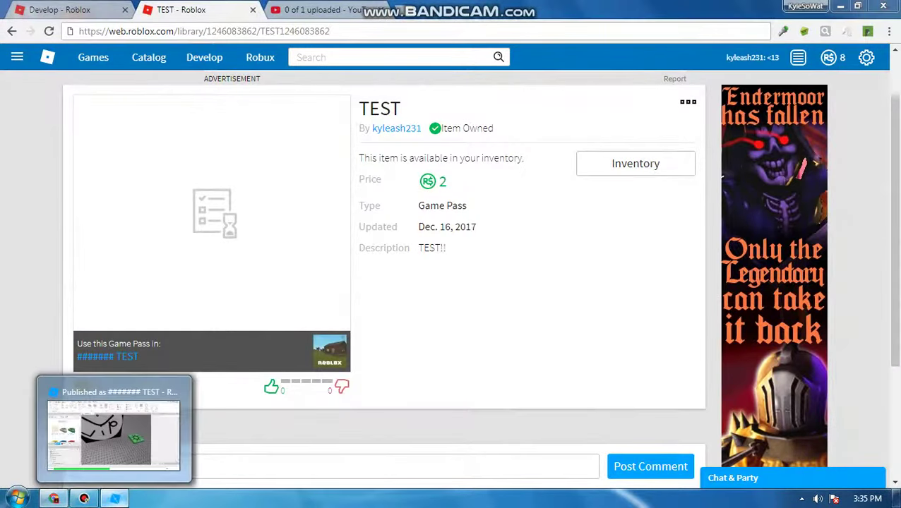
left_click(115, 498)
scroll(621, 266, "down", 3)
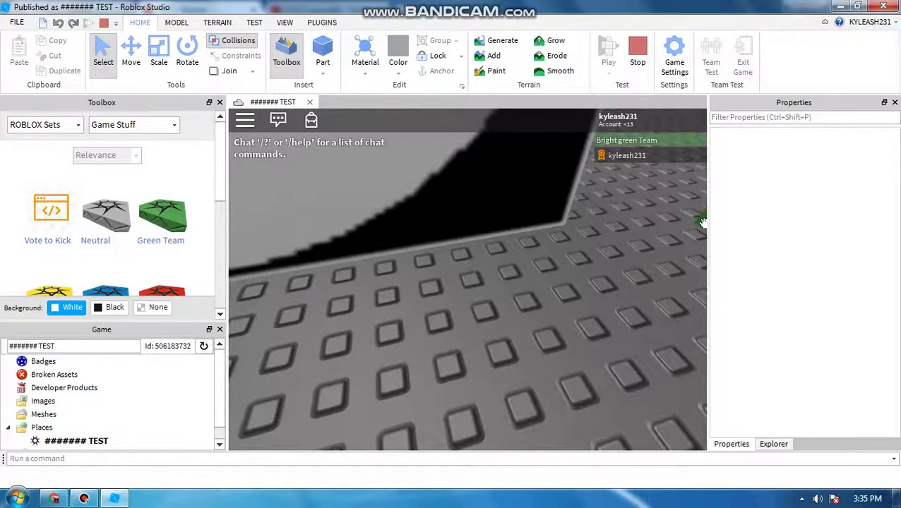
type("opps")
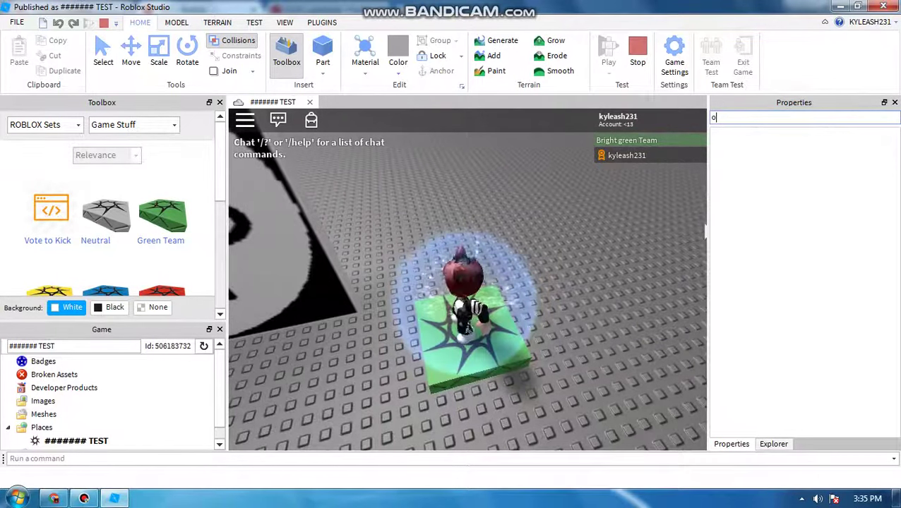
key("BackSpace")
key("BackSpace")
key("BackSpace")
key("BackSpace")
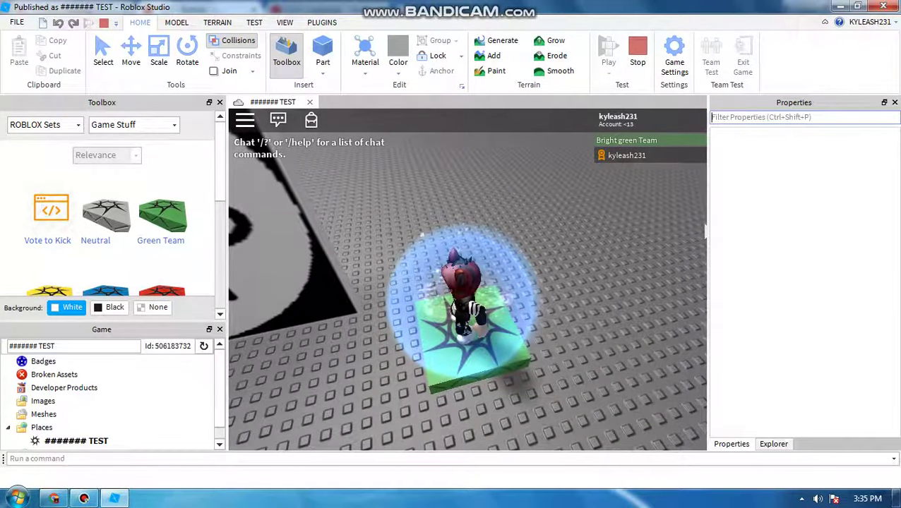
- Stop the play test and select the VIP Door part in the scene
left_click(638, 51)
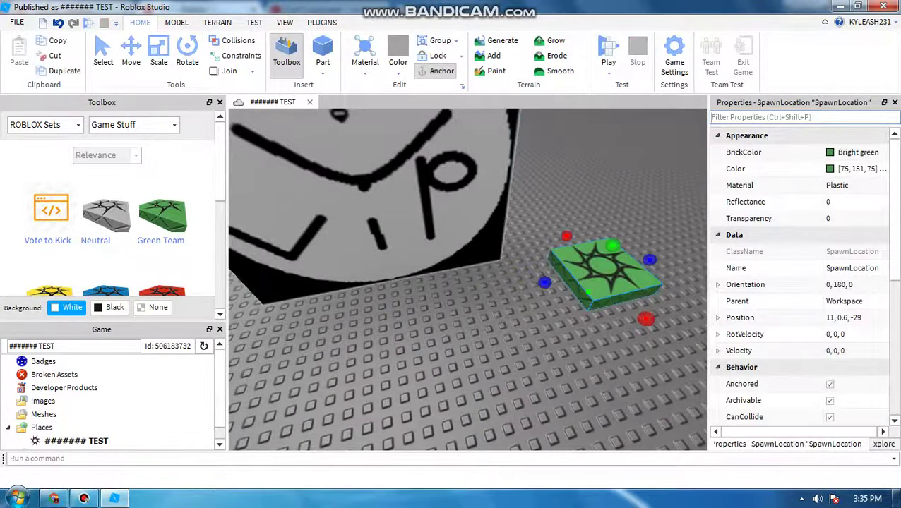
left_click(367, 204)
key("ctrl+4")
scroll(466, 282, "down", 5)
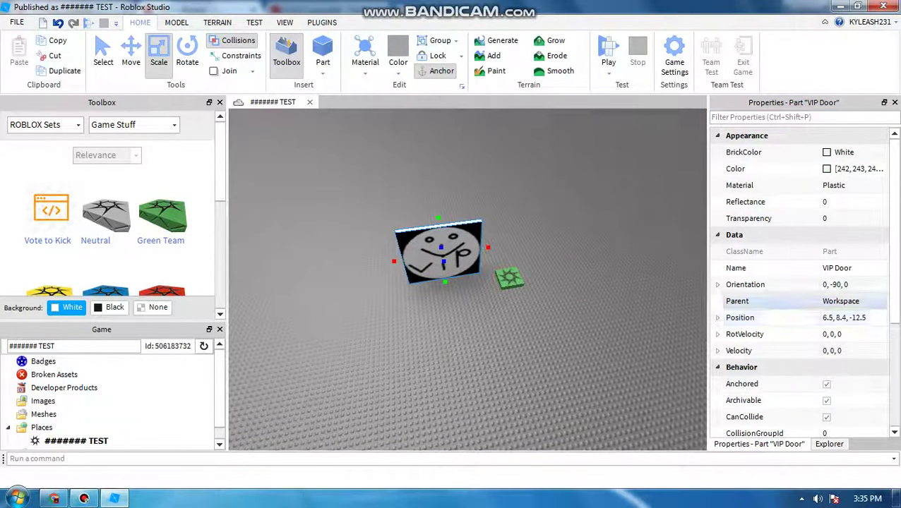
left_click(509, 277)
right_click_drag(509, 277, 629, 265)
left_click(455, 283)
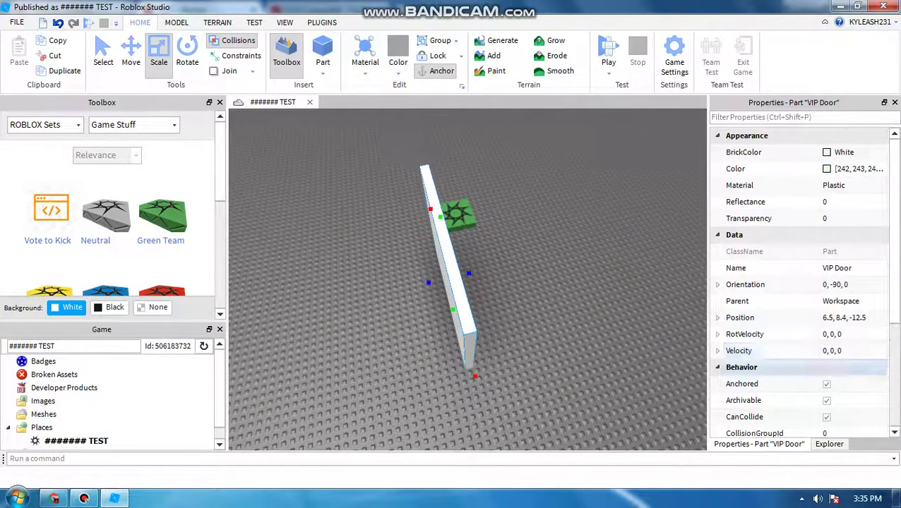
scroll(805, 351, "down", 2)
scroll(777, 349, "up", 3)
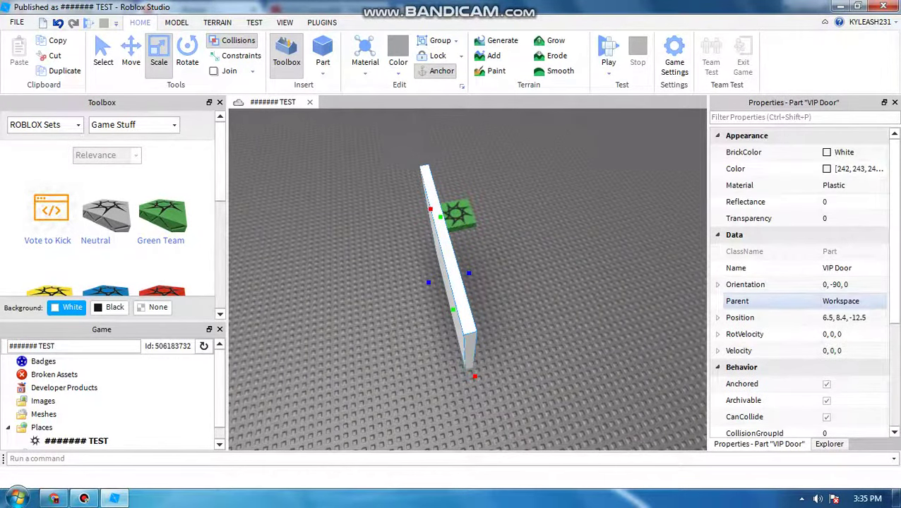
scroll(777, 317, "down", 4)
left_click(828, 444)
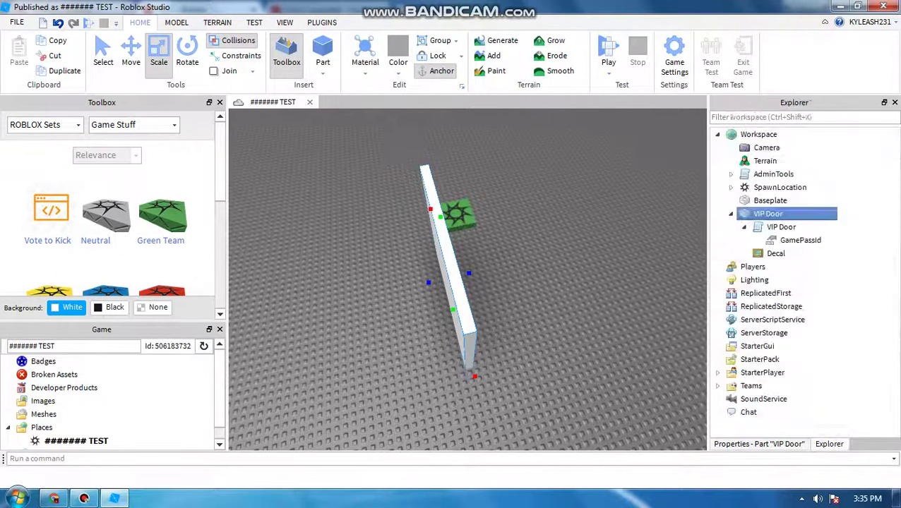
left_click(730, 214)
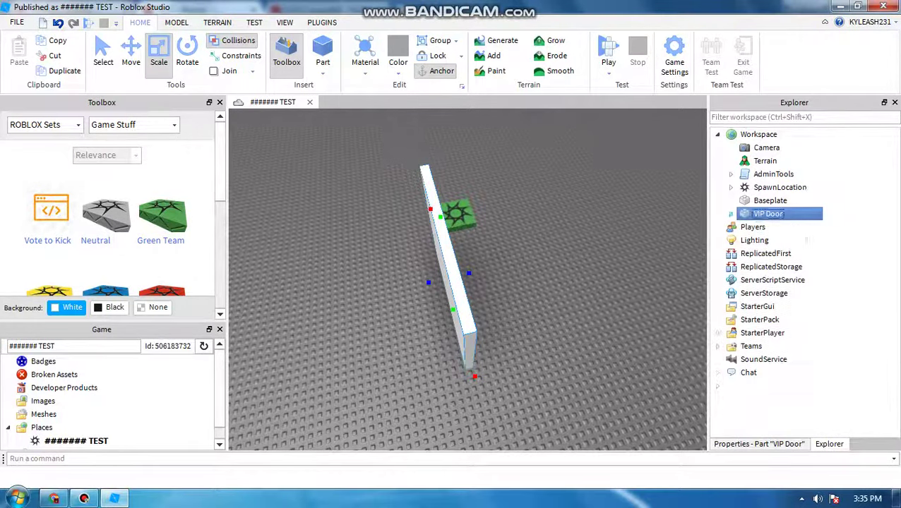
left_click(731, 214)
left_click(799, 240)
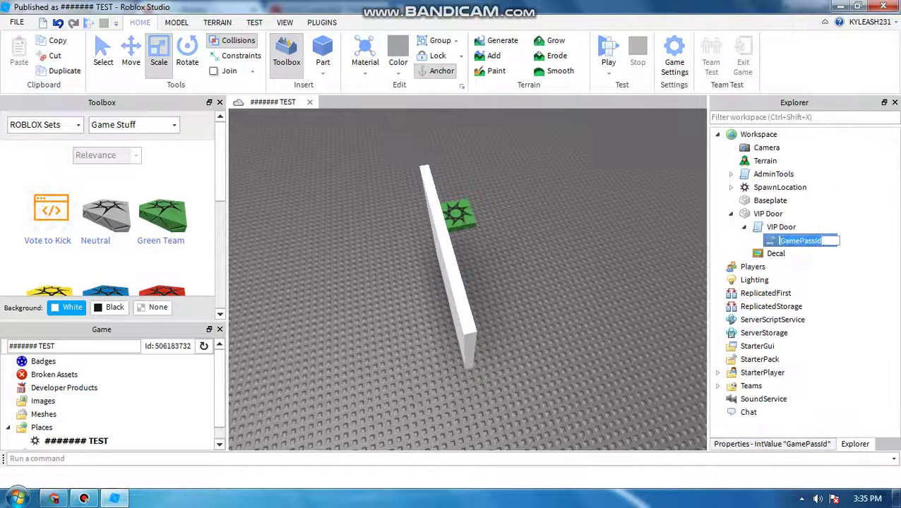
left_click(772, 444)
left_click(791, 201)
left_click(791, 202)
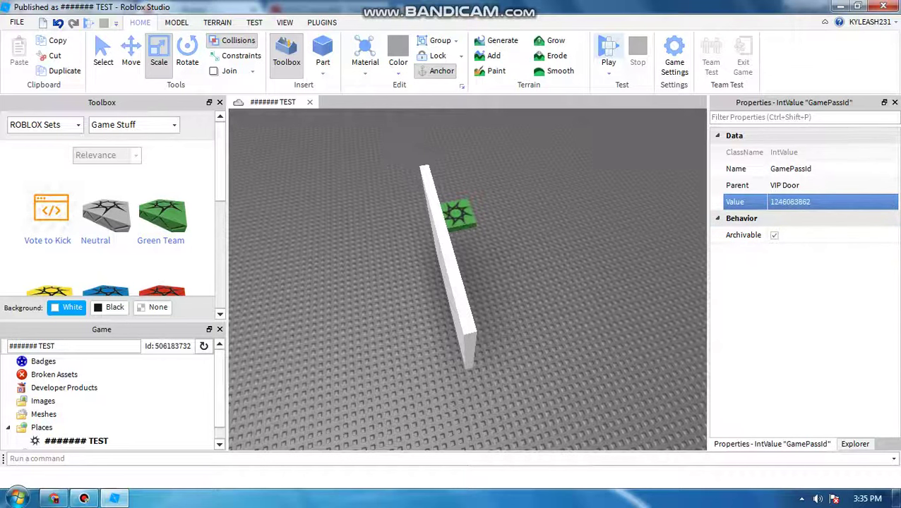
- Play-test the game again and walk the character from the green spawn into the VIP door
key("F5")
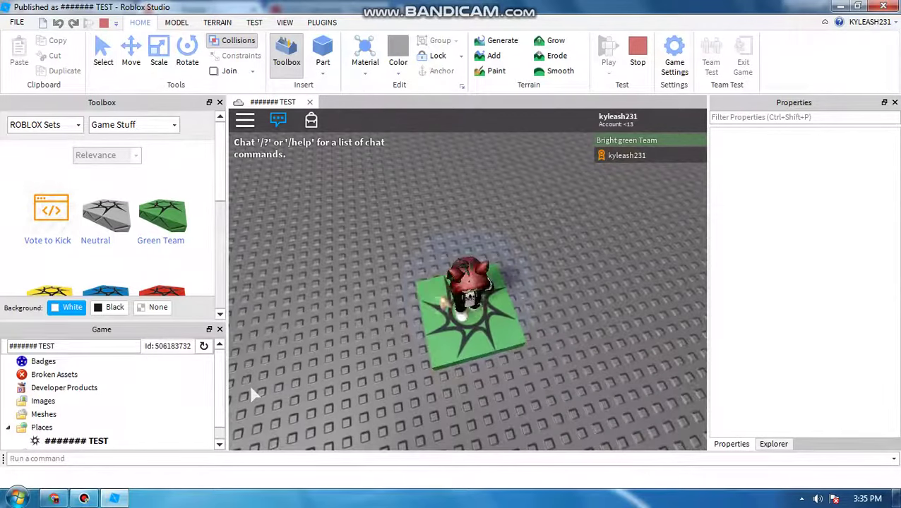
right_click_drag(484, 302, 571, 296)
key("w")
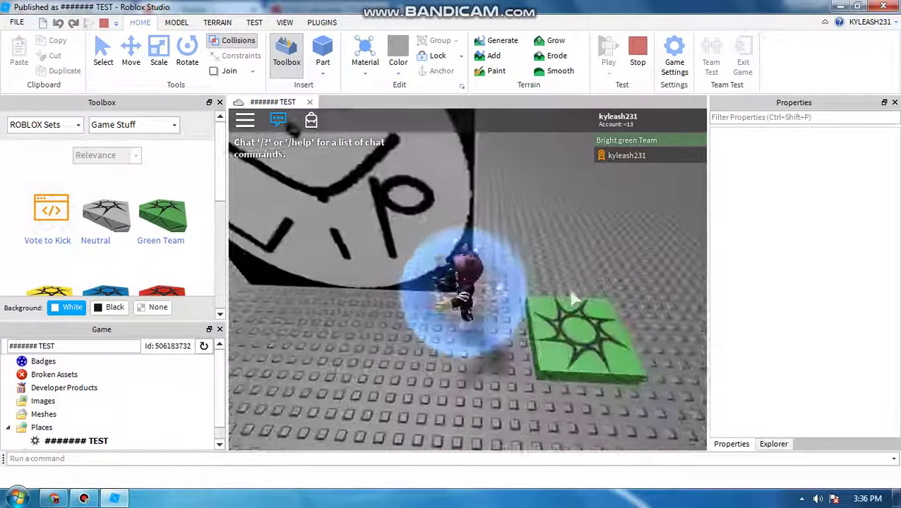
key("w")
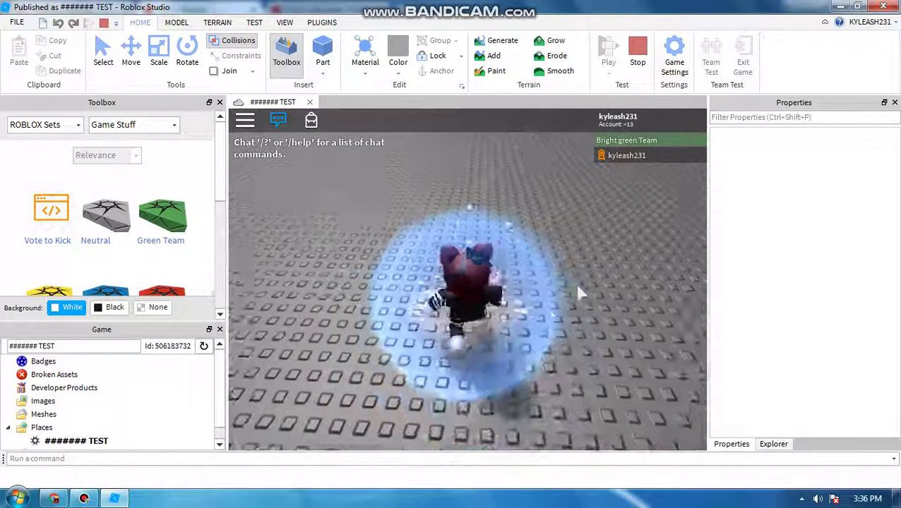
right_click_drag(578, 285, 577, 286)
key("w")
key("ctrl+shift+p")
type("IT works")
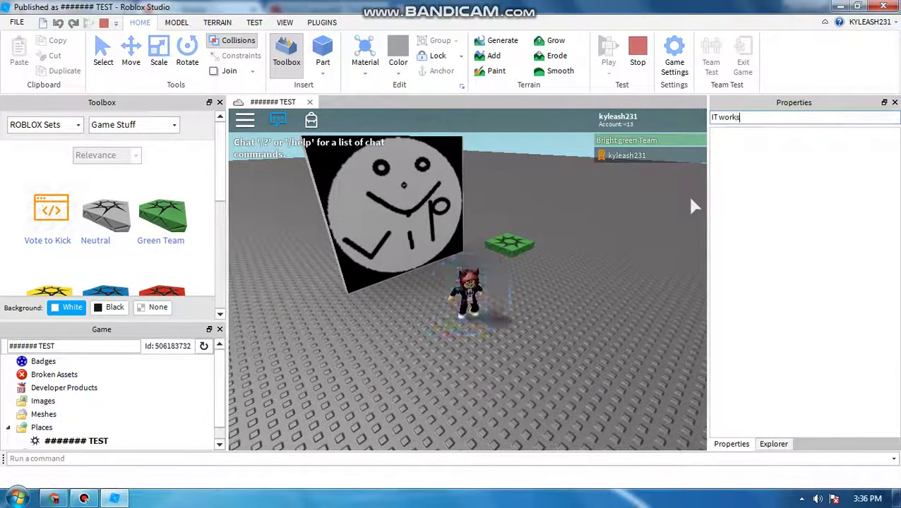
key("BackSpace")
key("BackSpace")
key("BackSpace")
key("BackSpace")
key("BackSpace")
key("BackSpace")
key("BackSpace")
key("BackSpace")
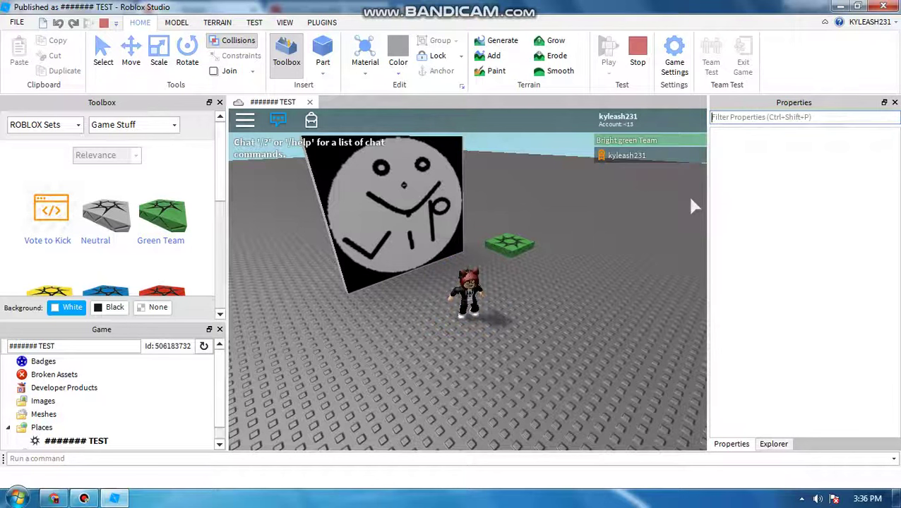
- Walk and jump the character at the VIP door in the play test, and check the recording time in Bandicam
left_click(568, 279)
key("w")
key("space")
right_click_drag(563, 280, 562, 288)
key("w")
left_click(85, 500)
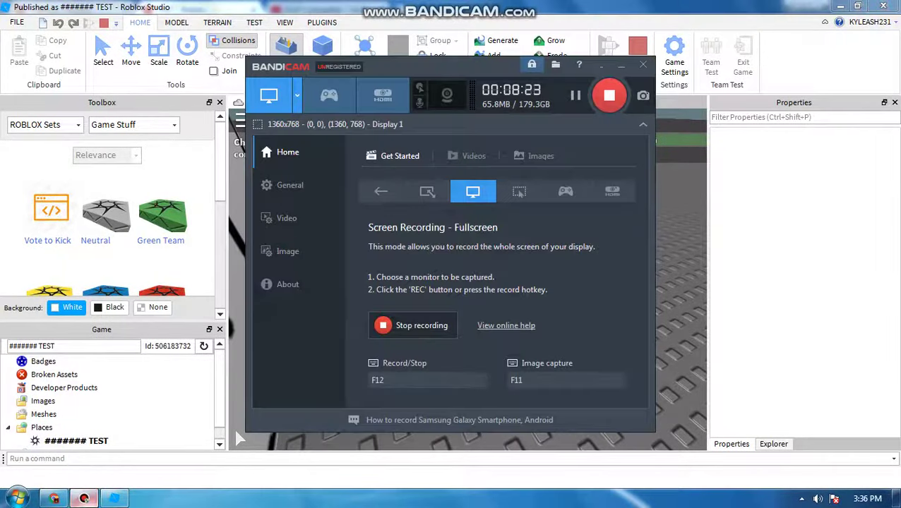
left_click(85, 499)
- Walk the character back up to the decal side of the VIP door and stop the play test
key("s")
right_click_drag(512, 332, 533, 305)
key("w")
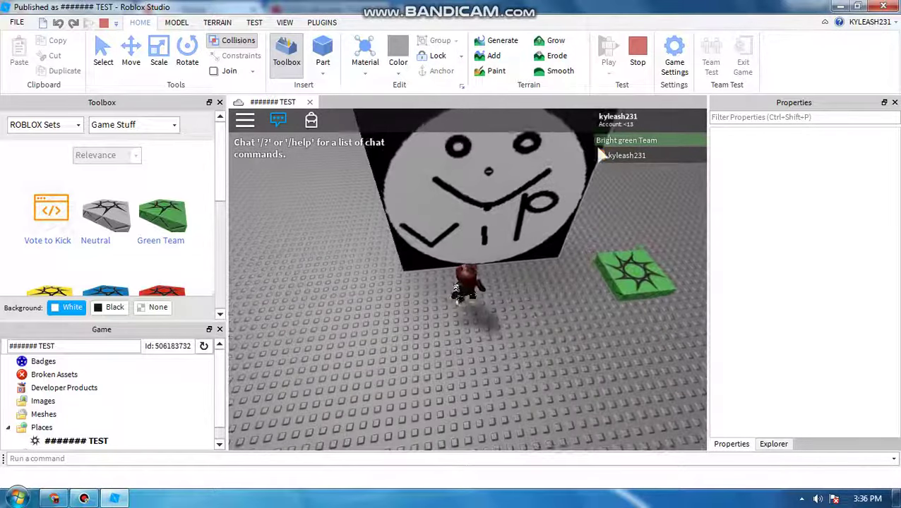
key("shift+F5")
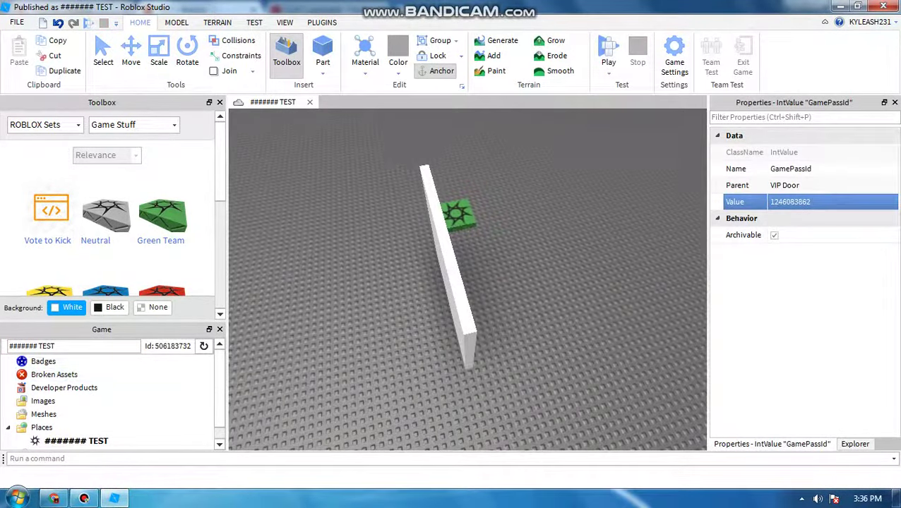
- Search the model library for "VIP WALL" and insert the plain gray Wall model from the results
left_click(44, 124)
left_click(32, 137)
type("W")
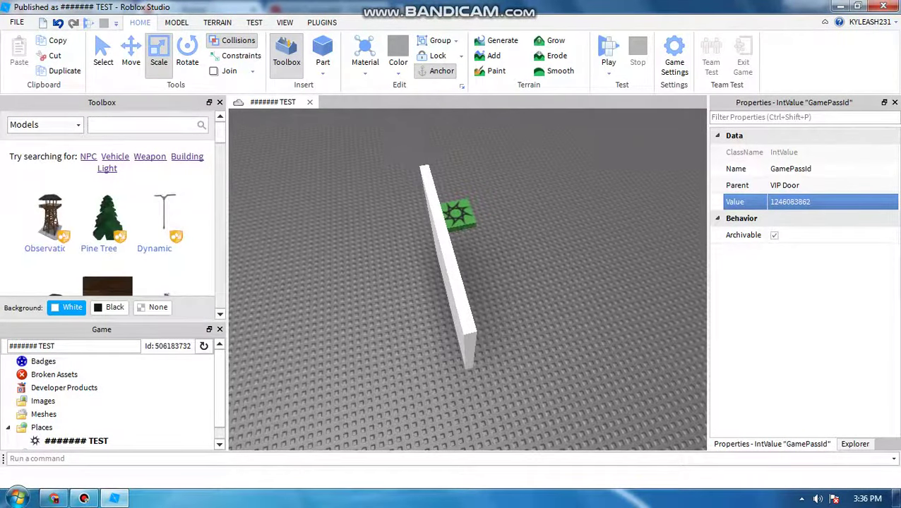
type("ALL")
key("Return")
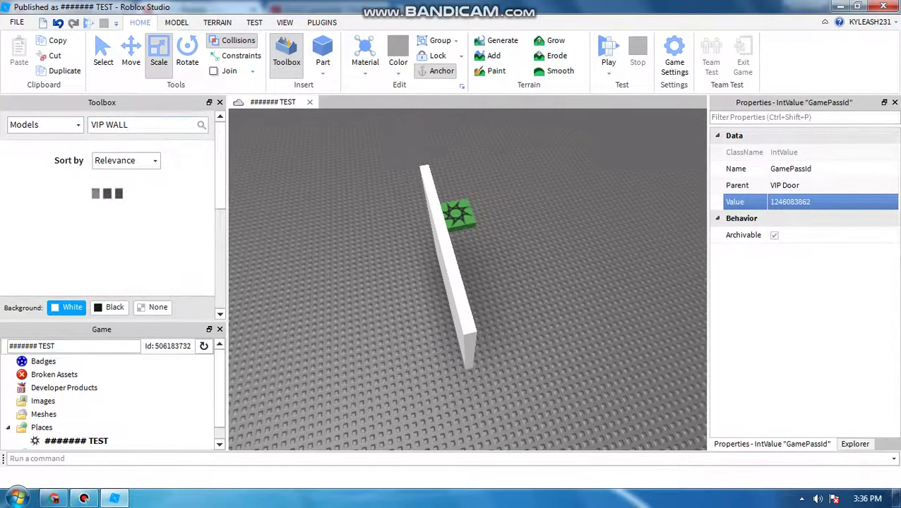
right_click_drag(467, 280, 438, 282)
key("a")
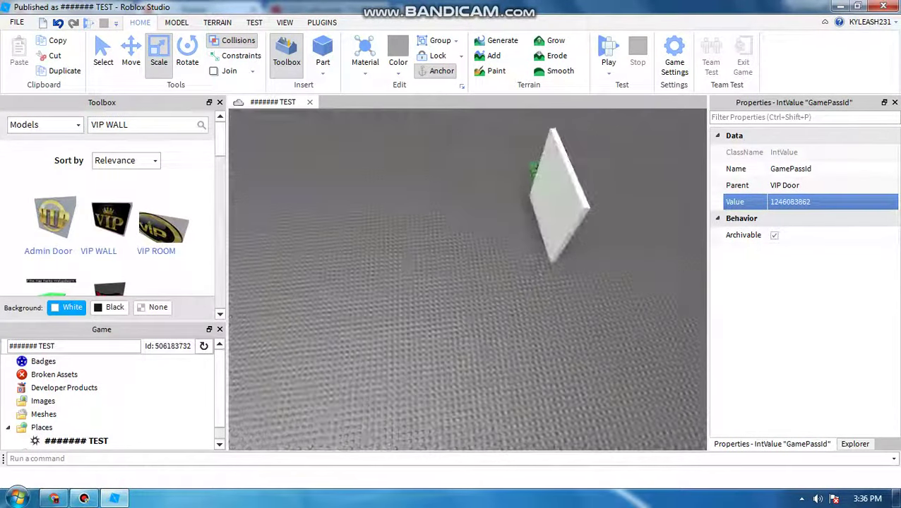
scroll(106, 211, "down", 3)
left_click(46, 201)
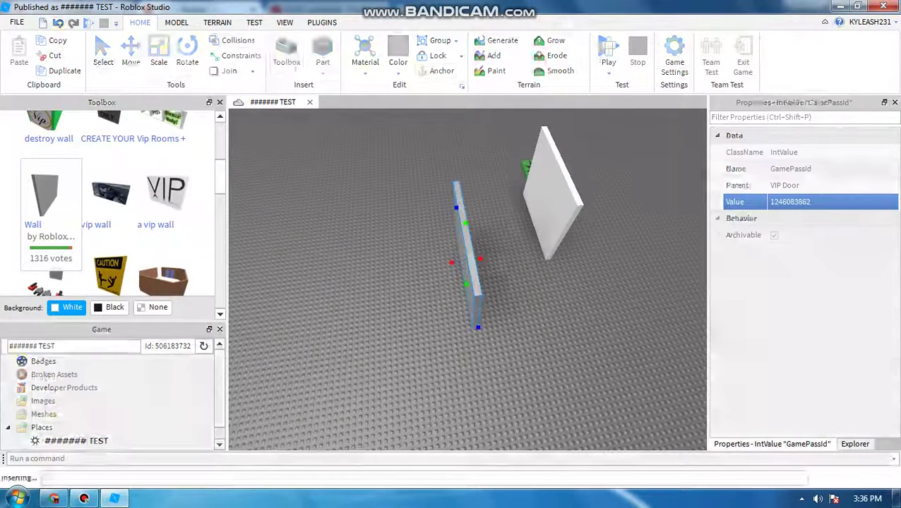
- Rotate the inserted wall 90° and set it against one end of the VIP door's blank side
key("ctrl+r")
left_click_drag(468, 255, 506, 240)
left_click(510, 240)
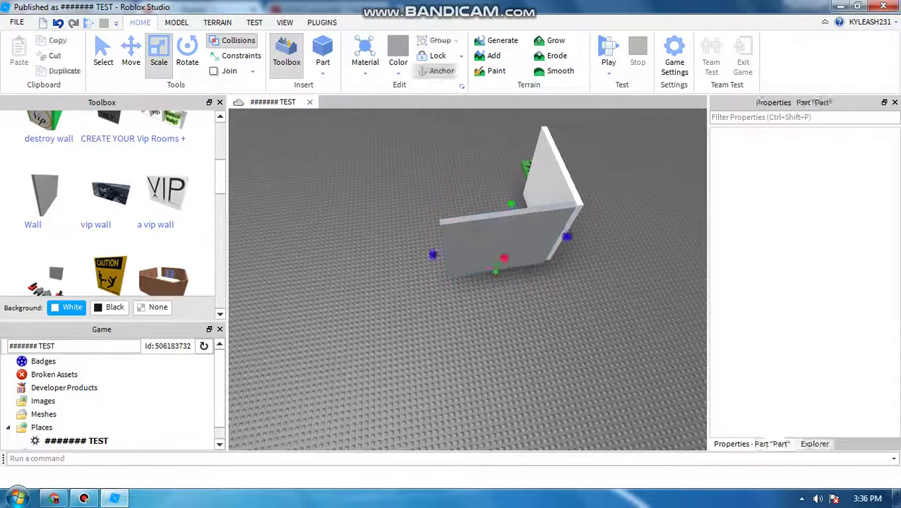
- Duplicate the side wall and place the copy parallel to it at the opposite end of the VIP door
key("ctrl+d")
left_click_drag(510, 182, 490, 173)
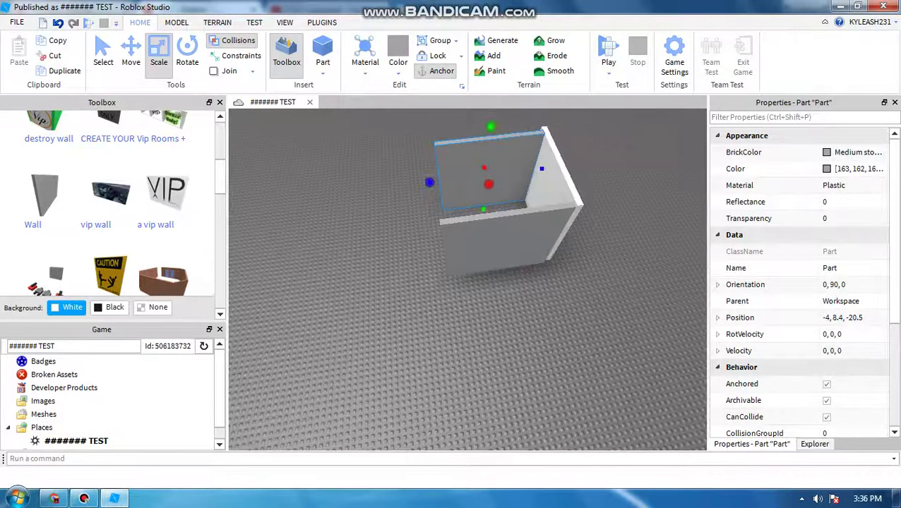
right_click_drag(489, 185, 607, 180)
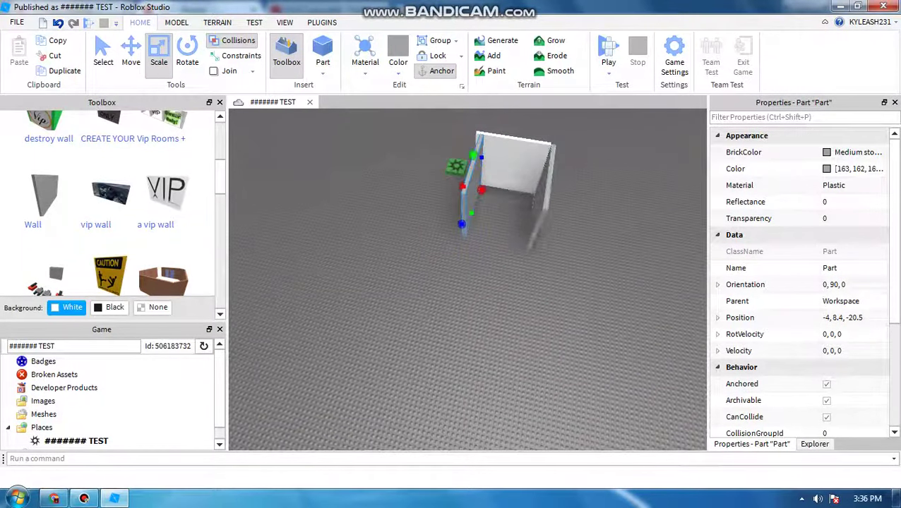
key("w")
right_click_drag(466, 233, 607, 236)
left_click_drag(512, 202, 504, 205)
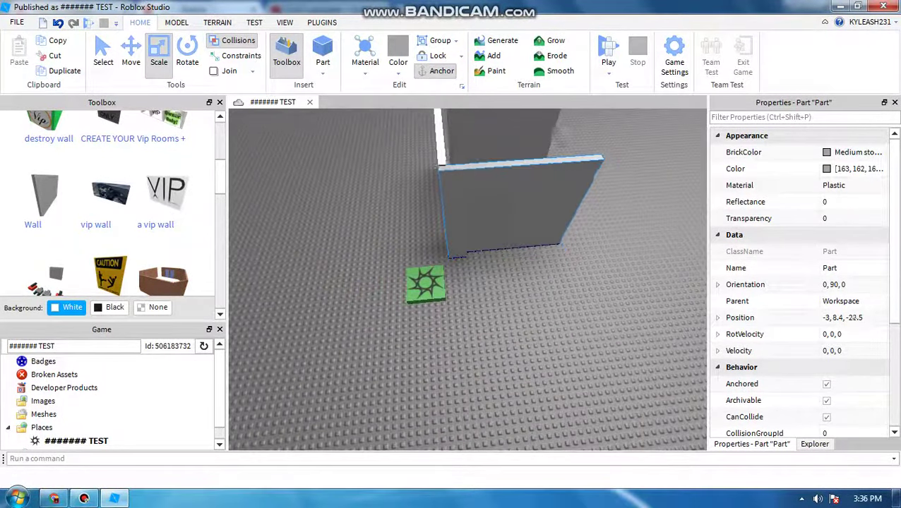
- Try to shift the first side wall into line with the end of the VIP door
left_click(103, 54)
key("w")
right_click_drag(452, 268, 607, 276)
right_click_drag(452, 233, 437, 218)
left_click_drag(437, 215, 467, 217)
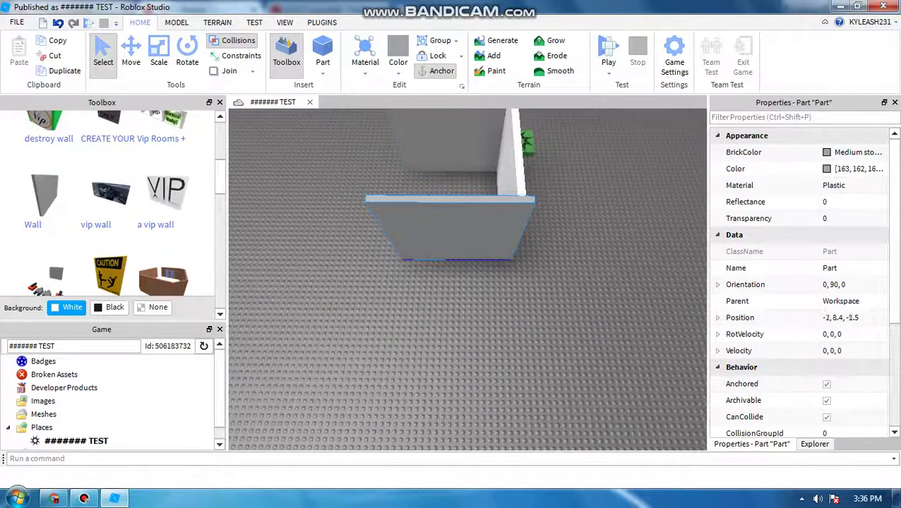
key("ctrl+z")
- Duplicate the side wall and tilt the copy flat over the two side walls as a roof
left_click(441, 213)
key("ctrl+d")
left_click_drag(441, 213, 554, 200)
key("ctrl+t")
- Try to stand another wall piece across the room's open back and delete that piece
key("a")
key("d")
left_click_drag(395, 198, 433, 343)
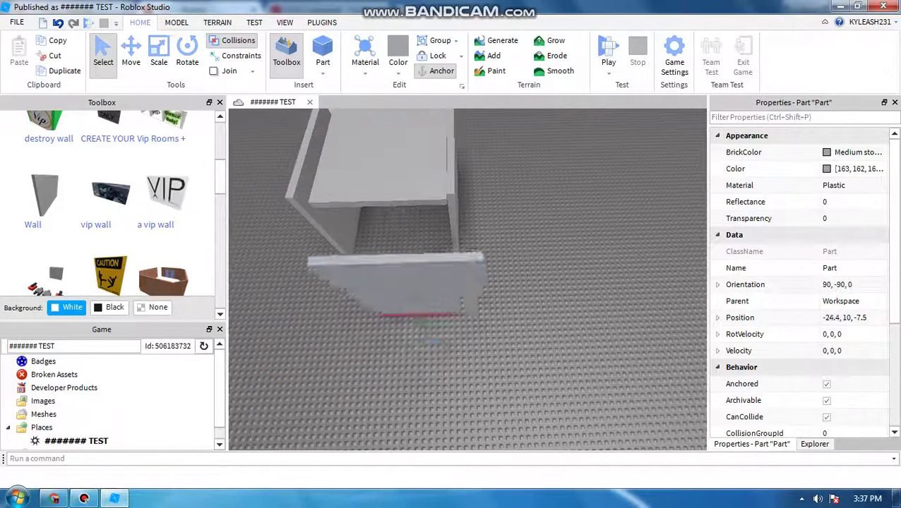
mouse_move(428, 293)
left_mouse_down()
mouse_move(415, 248)
mouse_move(404, 260)
mouse_move(444, 298)
left_mouse_up()
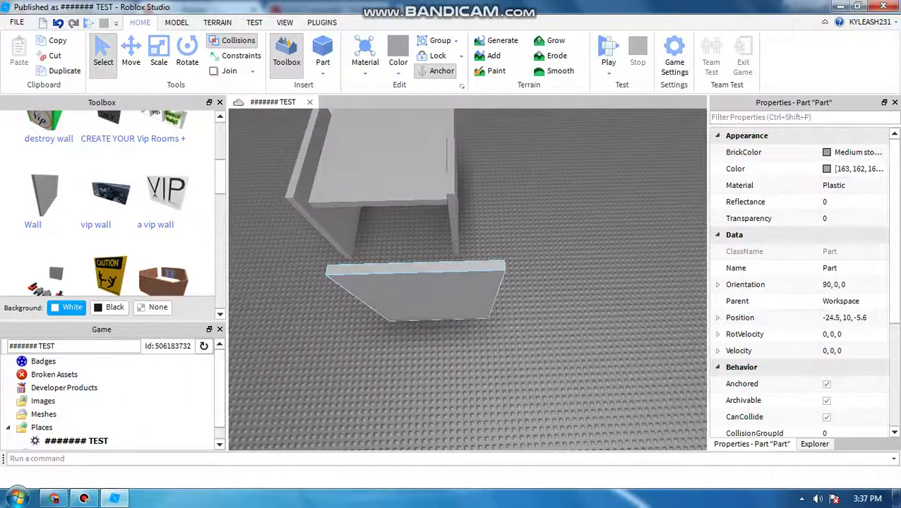
key("Delete")
- Move the roof slab down onto the baseplate beside the room and widen it with the Scale tool
left_click(378, 185)
left_click_drag(377, 185, 354, 218)
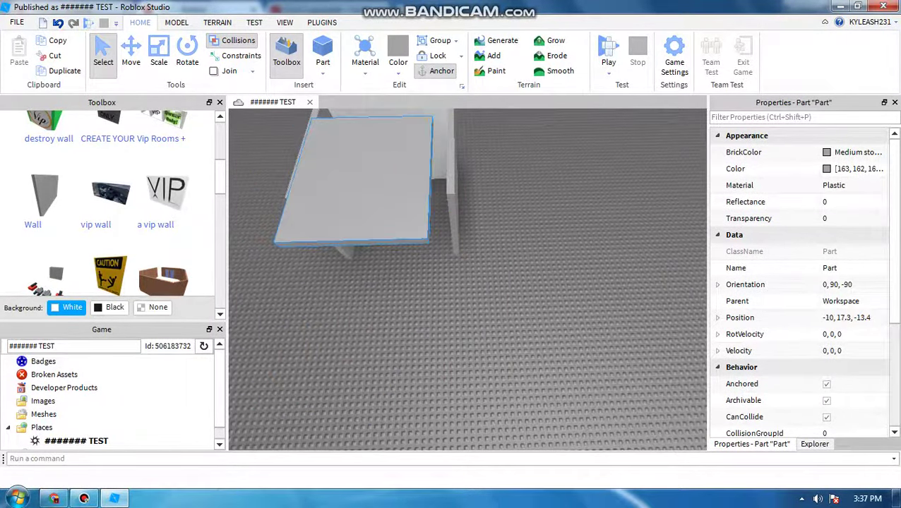
left_click_drag(353, 180, 546, 252)
key("ctrl+3")
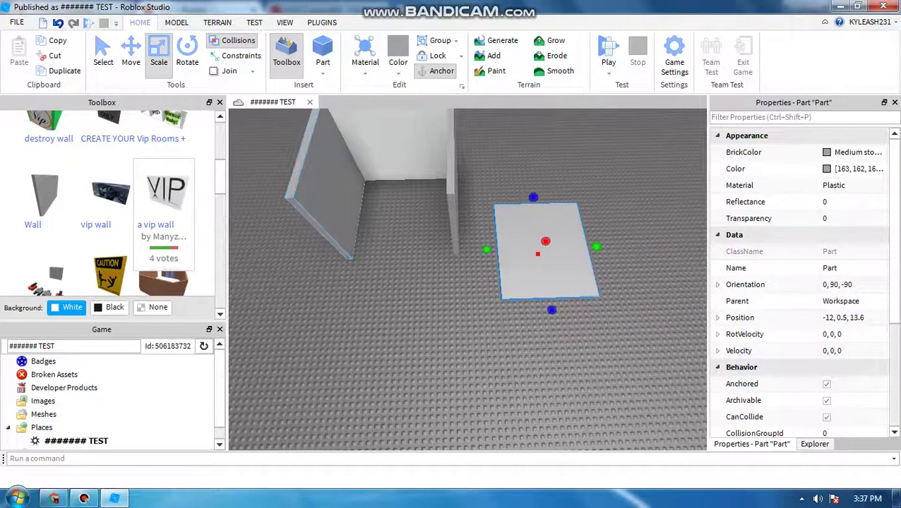
left_click_drag(486, 249, 450, 252)
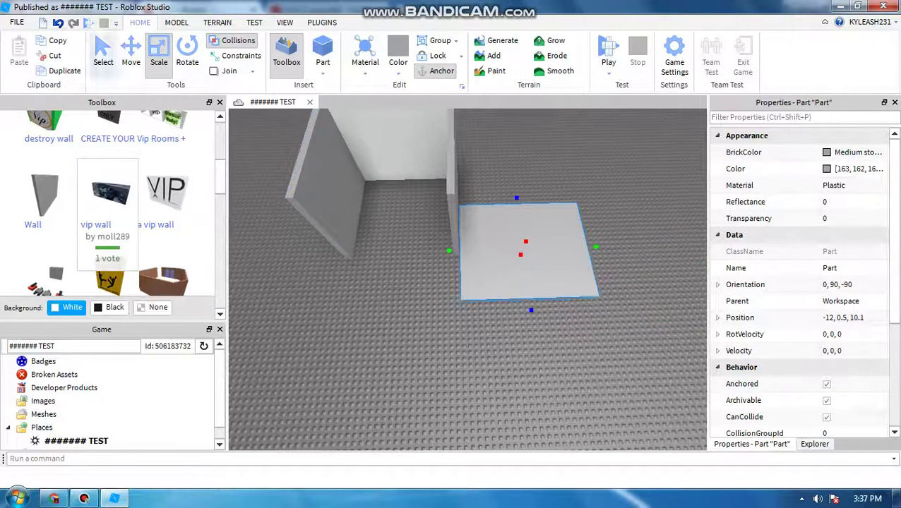
- Place the widened roof slab back on top of the side walls and the VIP door, covering the room
left_click_drag(530, 251, 409, 189)
key("s")
key("a")
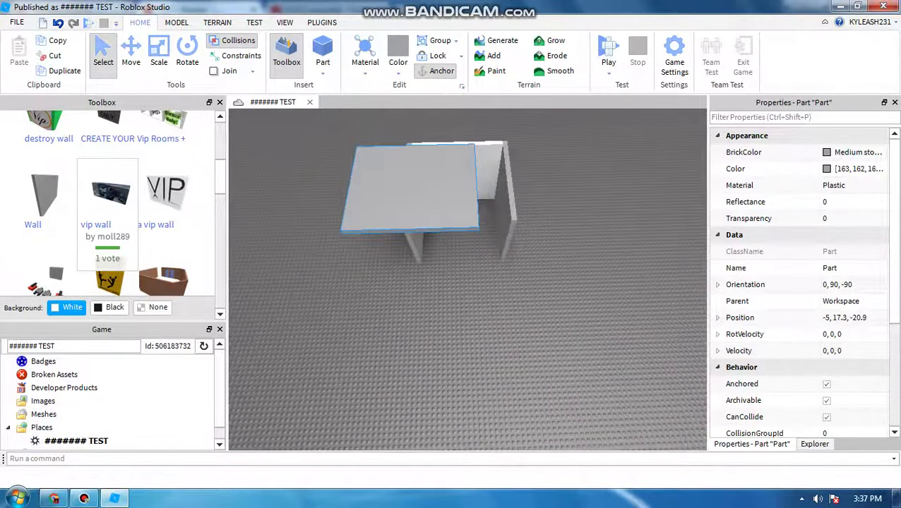
key("a")
key("w")
left_click(564, 317)
right_click_drag(452, 296, 607, 311)
left_click_drag(459, 282, 407, 237)
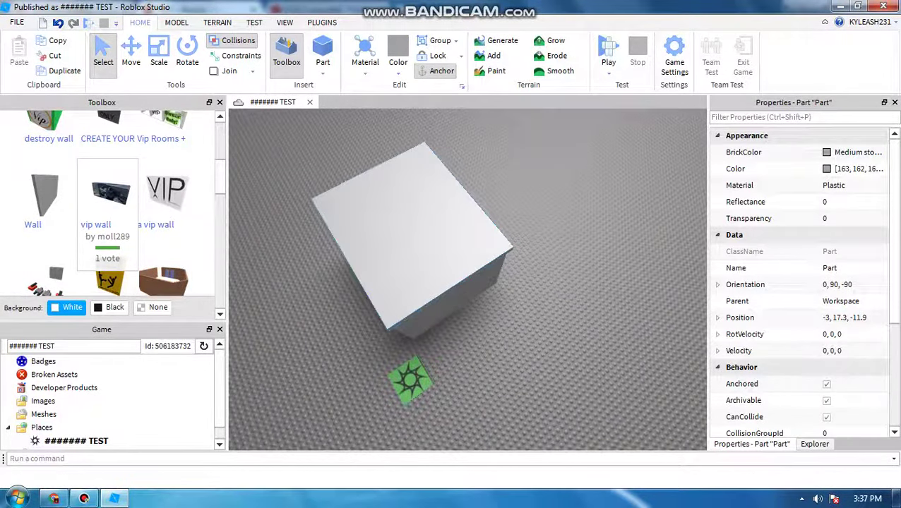
- Scale the roof slab slightly narrower from the side nearest the green spawn
key("a")
right_click_drag(407, 236, 473, 224)
key("w")
key("s")
key("a")
right_click_drag(374, 183, 367, 176)
left_click(158, 56)
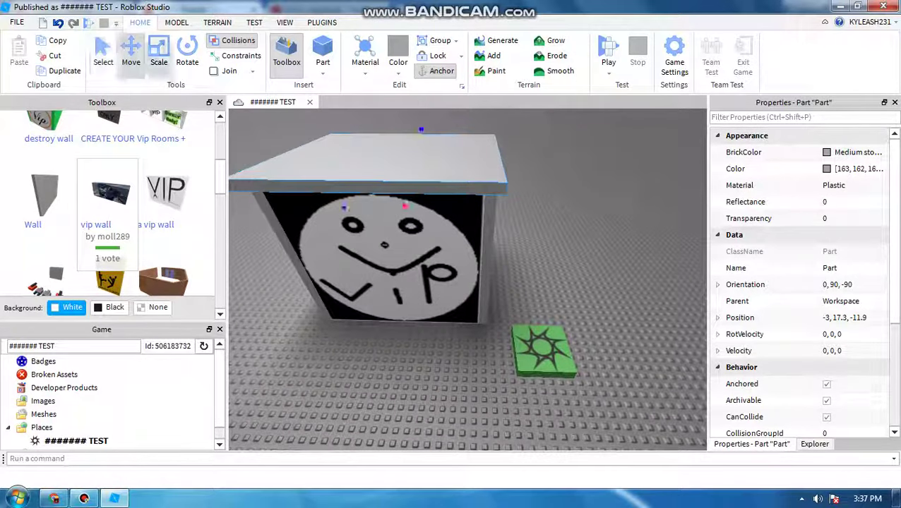
mouse_move(354, 196)
left_mouse_down()
mouse_move(363, 187)
mouse_move(354, 197)
left_mouse_up()
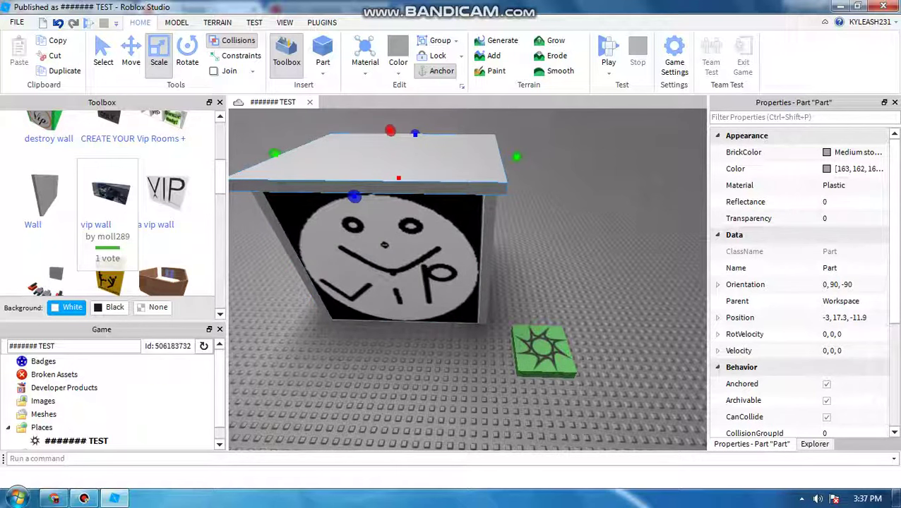
left_click_drag(517, 157, 510, 157)
key("a")
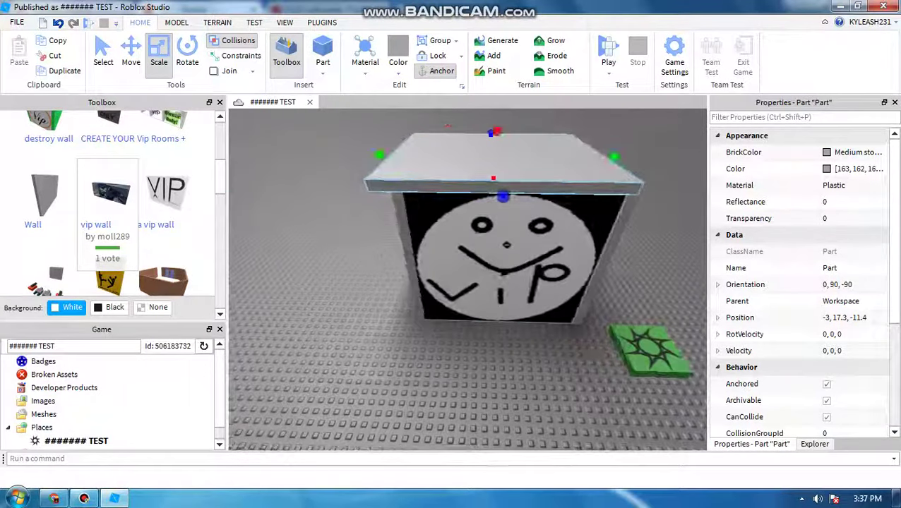
key("d")
- Insert another gray Wall model and place it across the room's open back between the side walls
right_click_drag(516, 196, 332, 233)
left_click(311, 269)
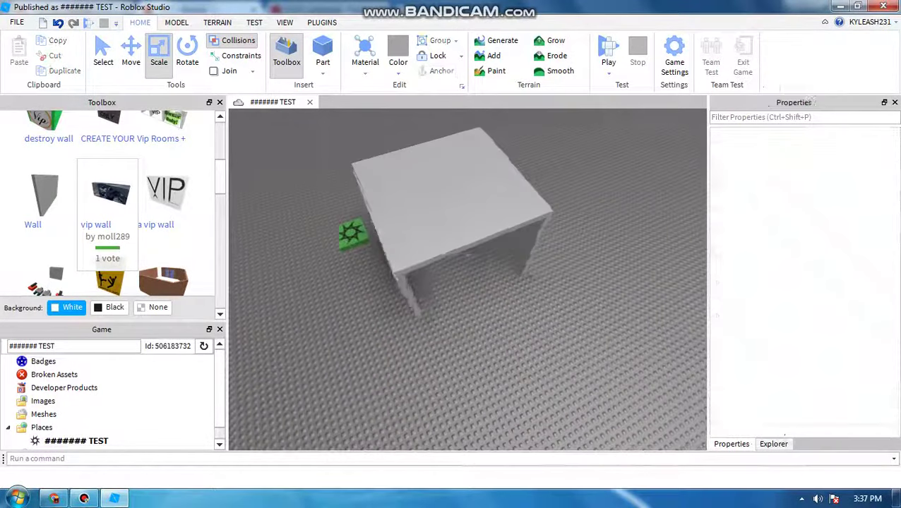
left_click(44, 196)
left_click_drag(455, 284, 462, 321)
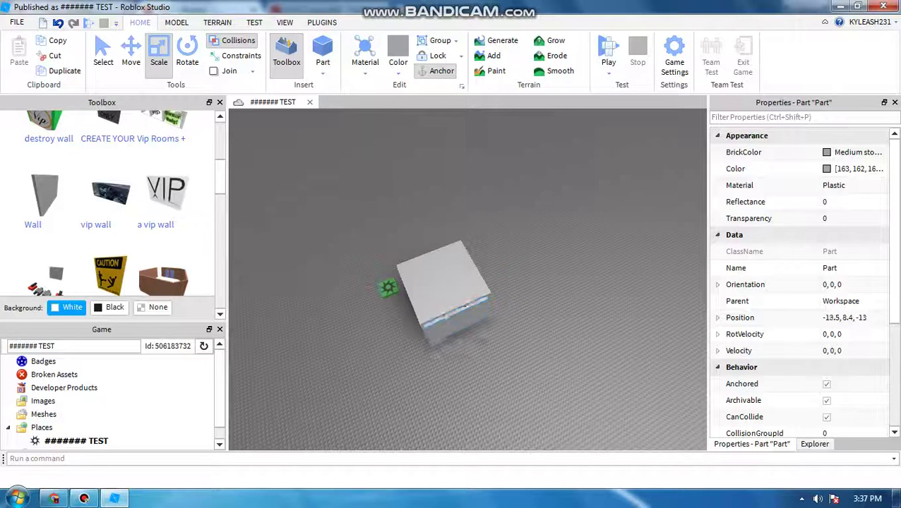
- Scale the back wall wider and taller so it closes the gaps at the side walls and roof
key("d")
right_click_drag(463, 321, 416, 310)
key("w")
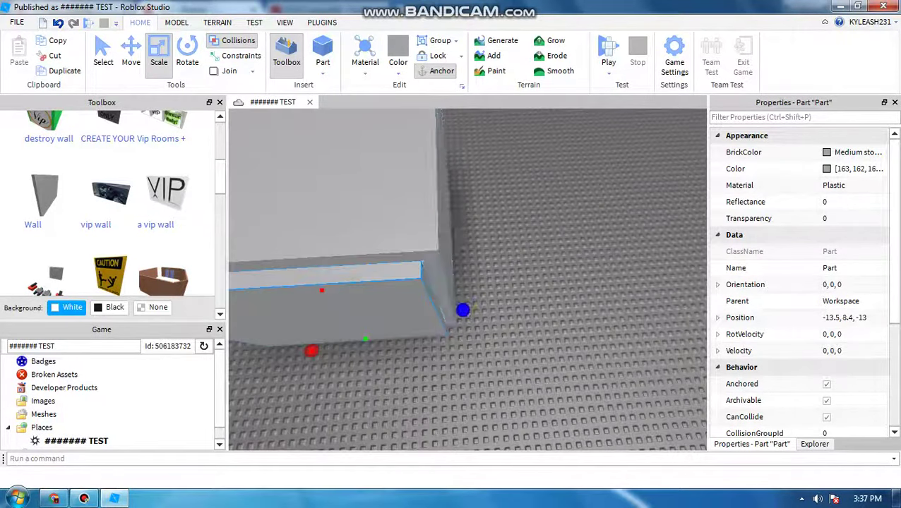
key("a")
left_click_drag(346, 261, 336, 251)
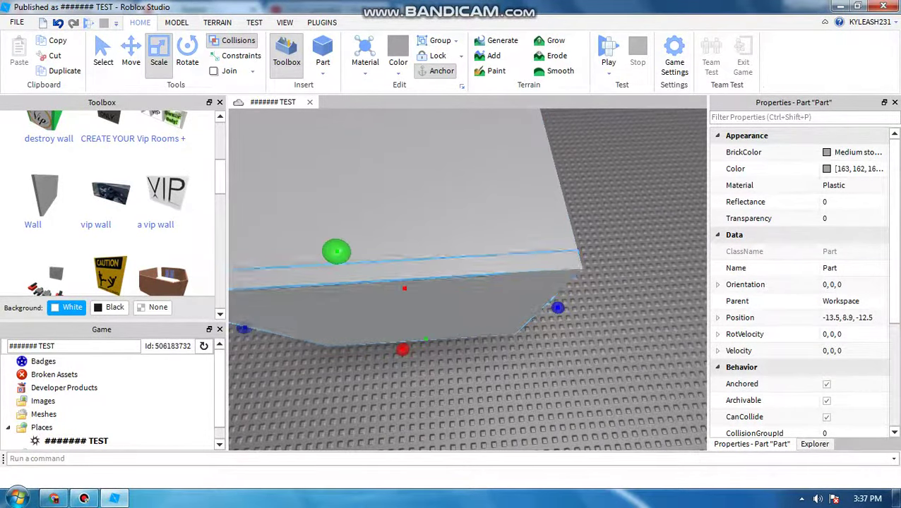
key("a")
left_click(334, 251)
key("a")
- View the inside of the room, search the model library for "for vip" and browse the results
right_click_drag(449, 314, 558, 311)
key("w")
right_click_drag(460, 314, 452, 325)
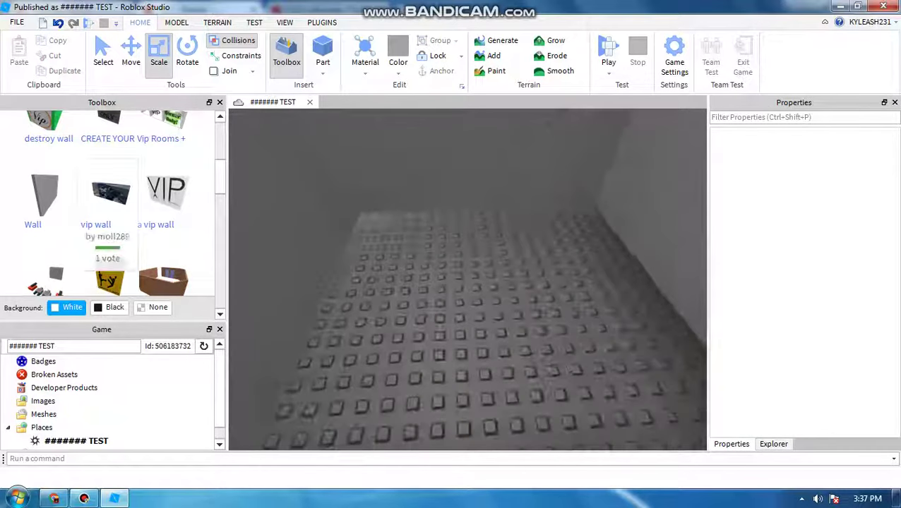
scroll(107, 226, "up", 3)
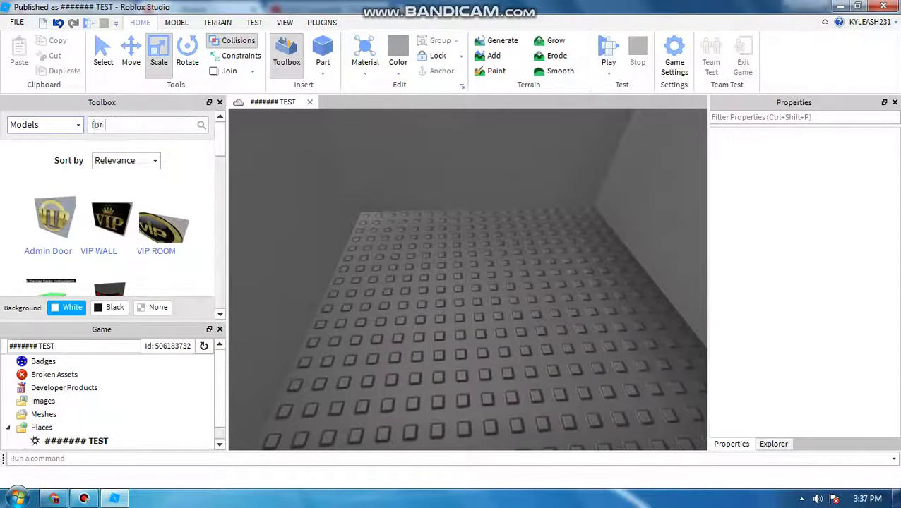
key("Return")
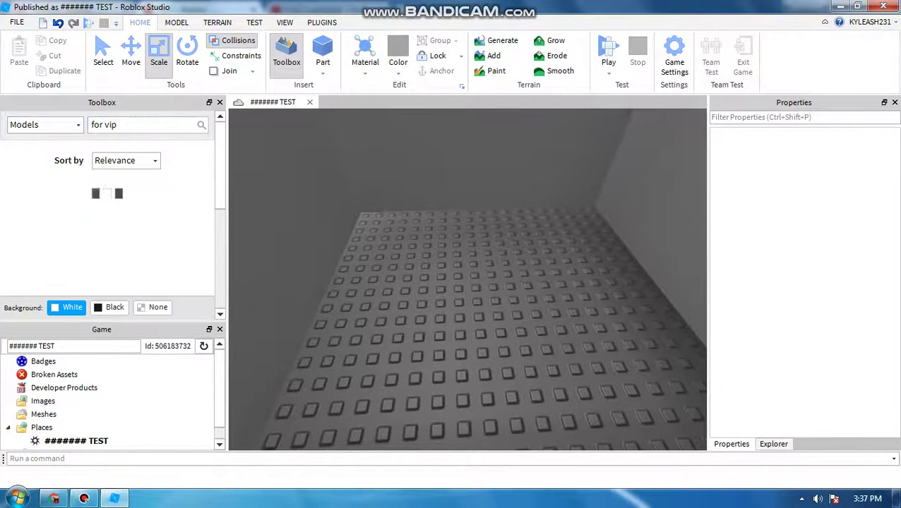
mouse_move(460, 325)
right_mouse_down()
mouse_move(431, 321)
mouse_move(476, 317)
mouse_move(460, 326)
right_mouse_up()
scroll(108, 166, "down", 1)
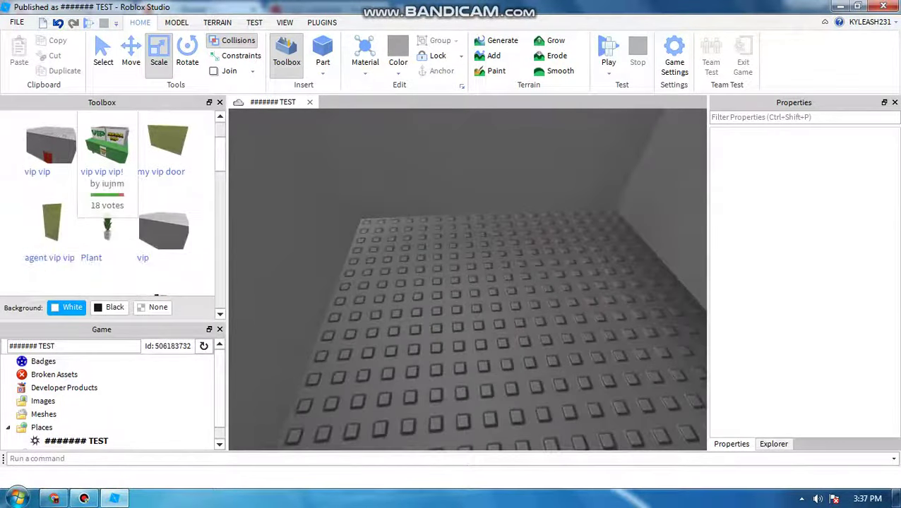
scroll(161, 169, "down", 11)
scroll(161, 211, "up", 13)
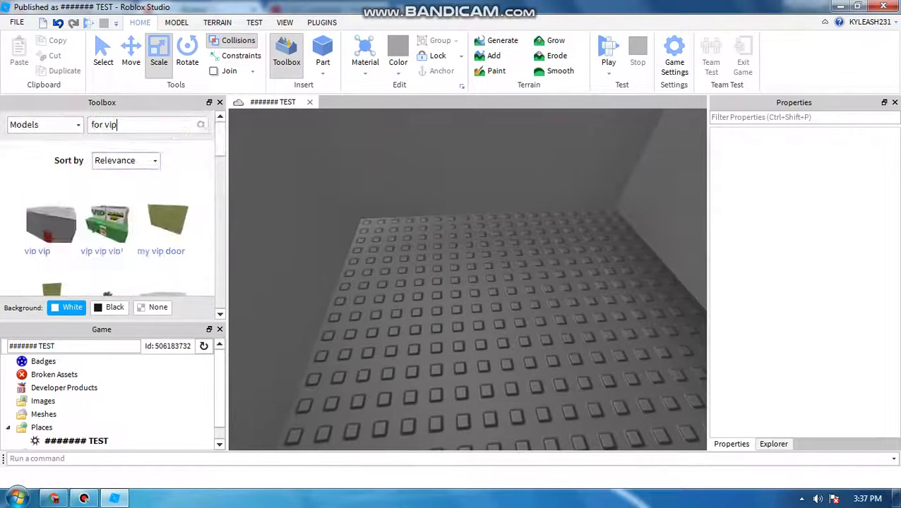